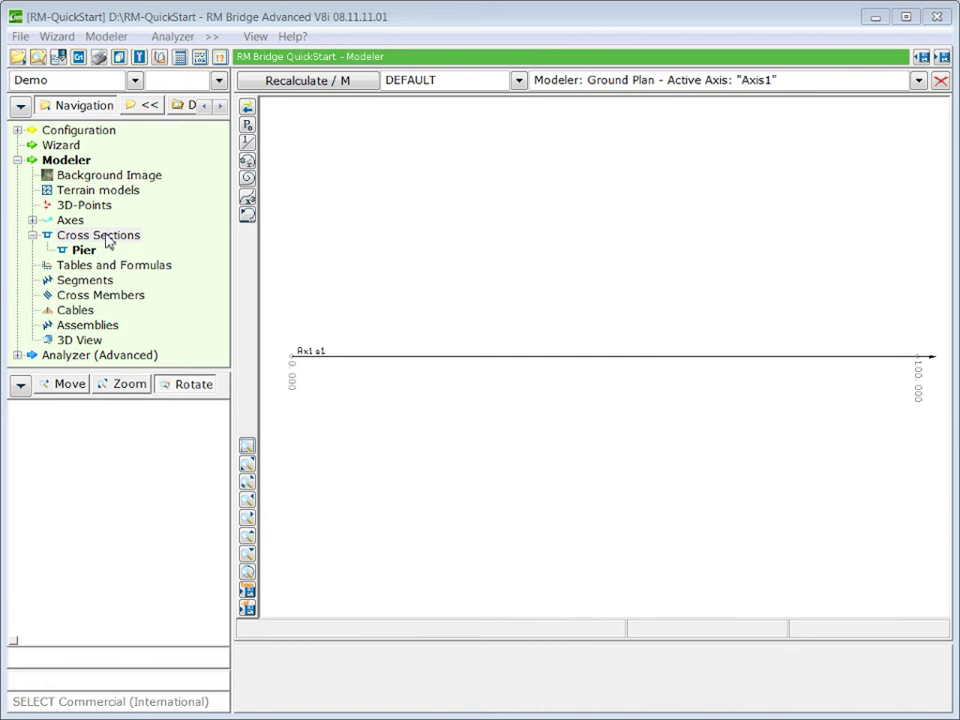
pyautogui.rightClick(108, 240)
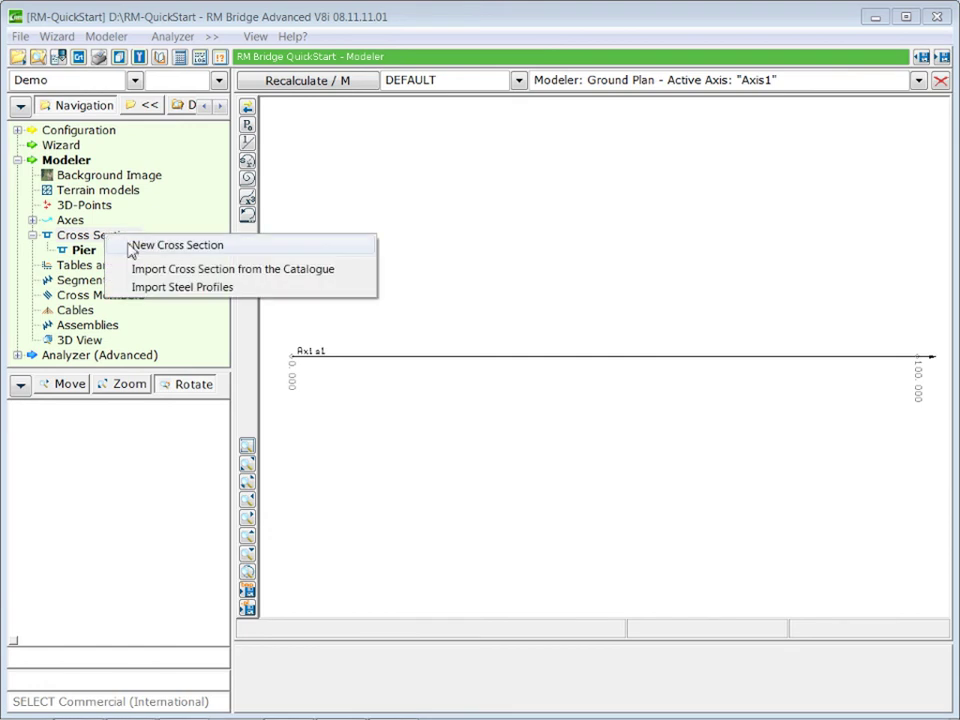
pyautogui.click(158, 247)
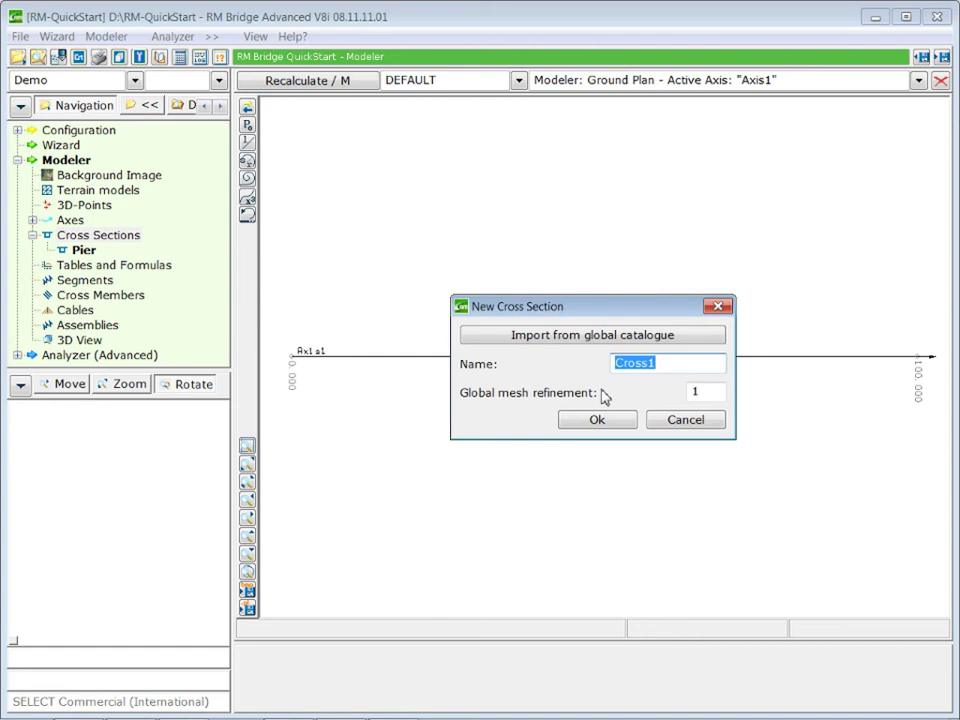
pyautogui.write('MG')
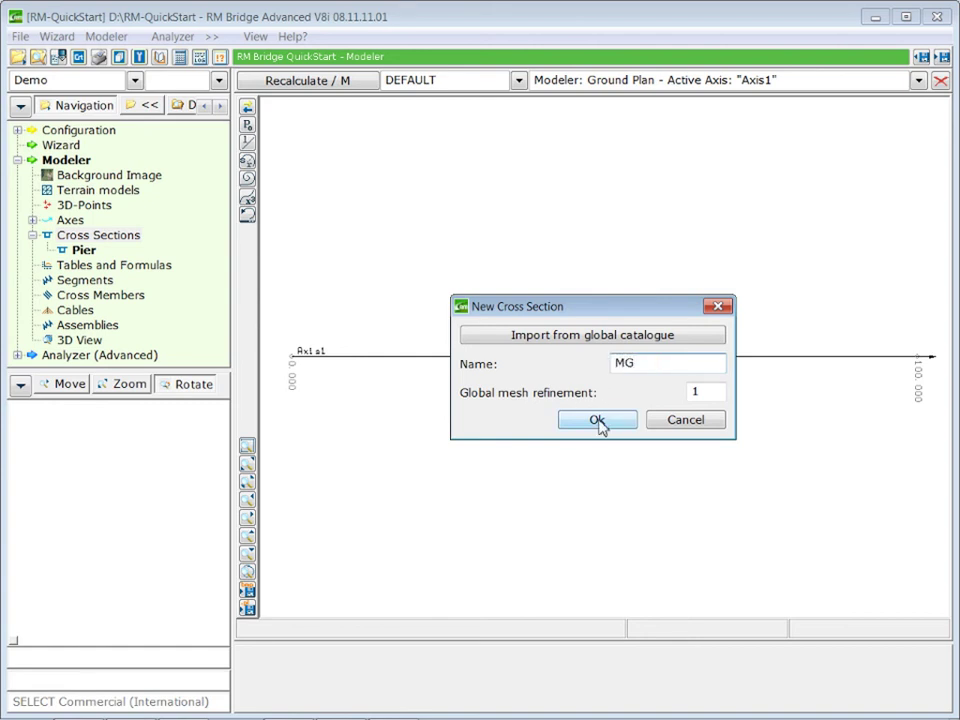
pyautogui.click(601, 422)
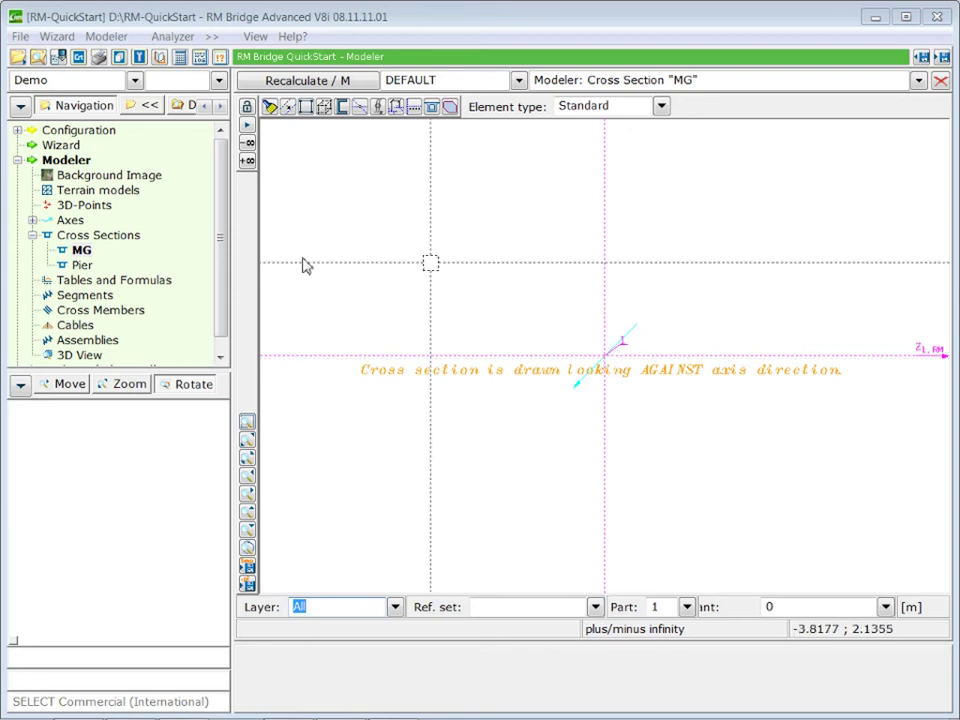
pyautogui.press('Escape')
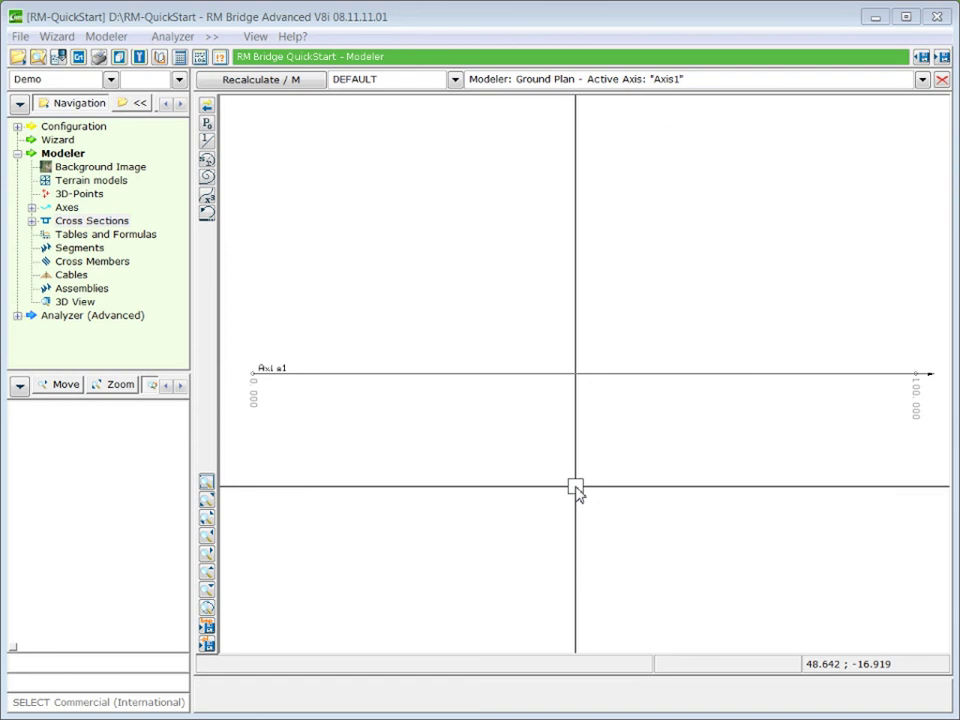
# Create a new cross section named MG.
pyautogui.rightClick(80, 228)
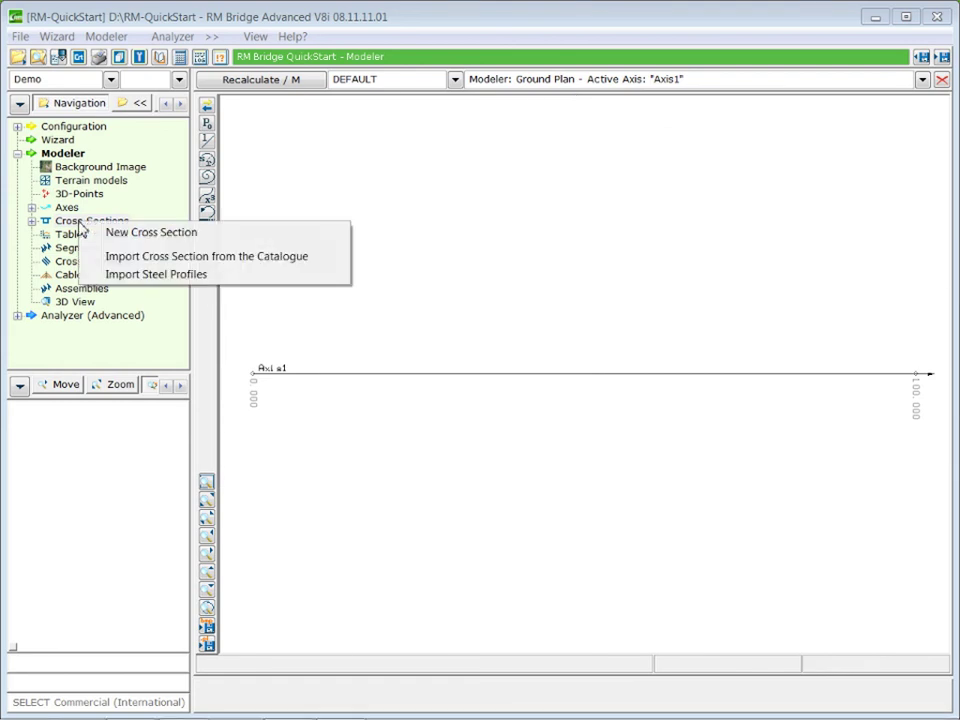
pyautogui.click(141, 239)
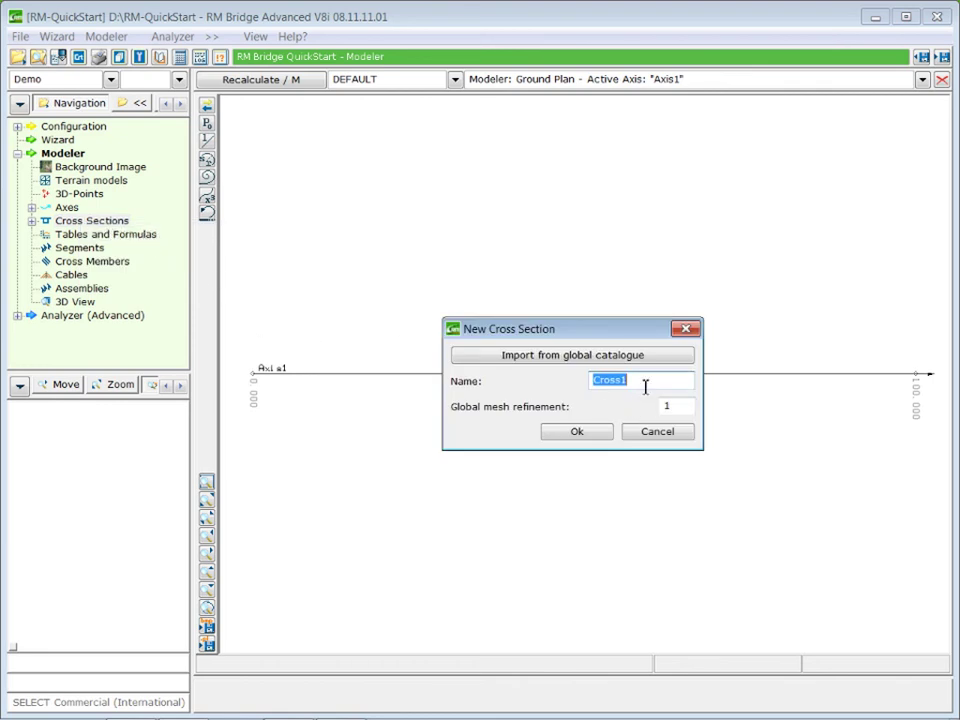
pyautogui.write('MG')
pyautogui.click(577, 432)
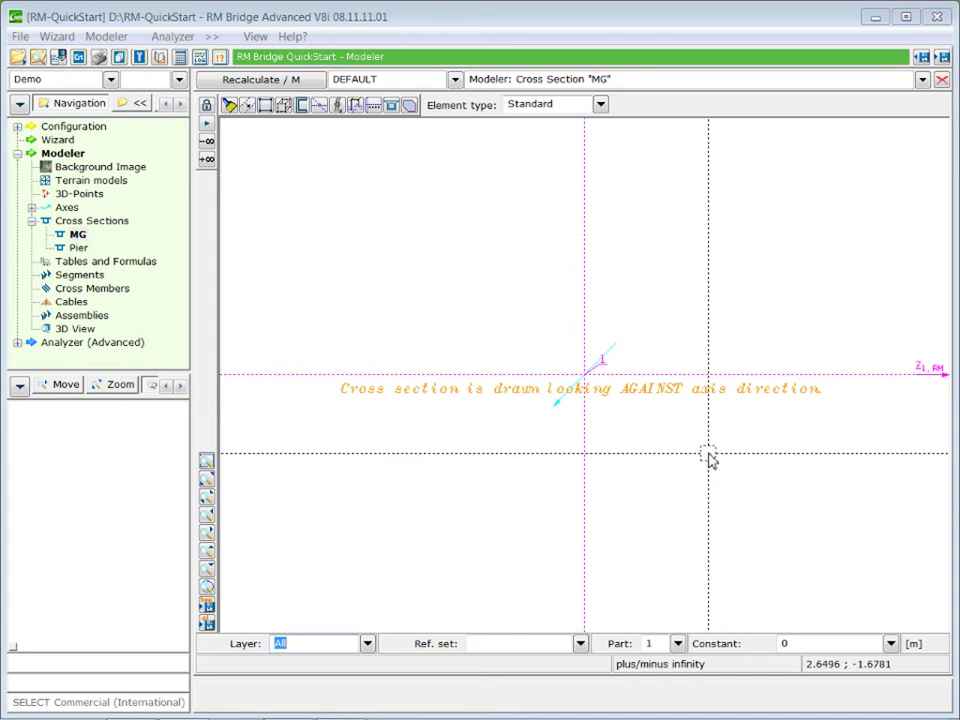
# Add vertical parallel construction lines 3 m to each side of the cross section's vertical reference axis.
pyautogui.click(826, 643)
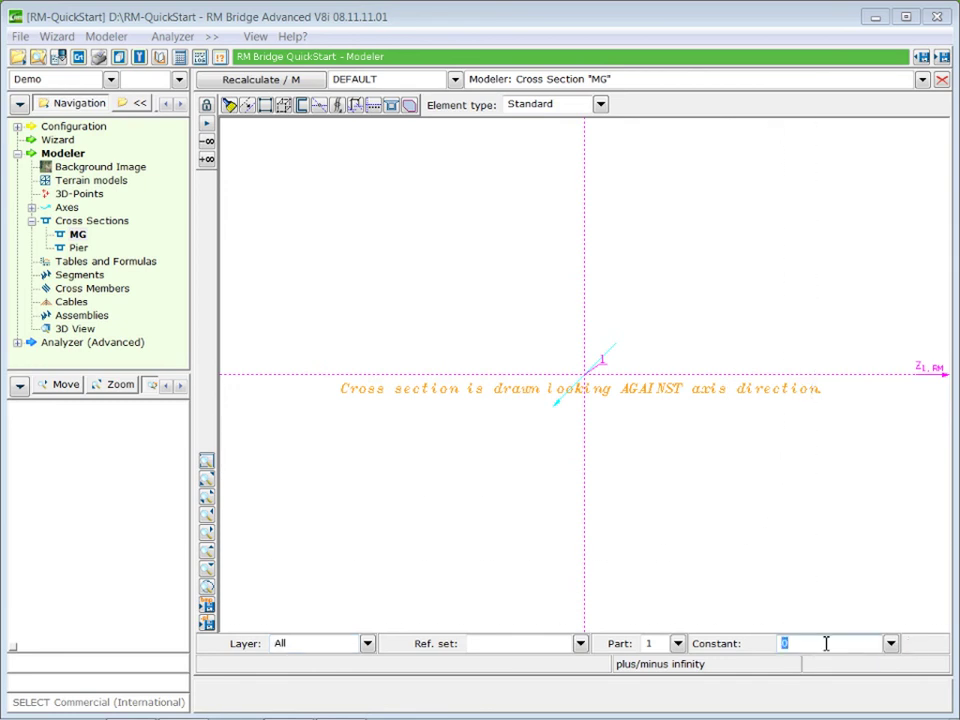
pyautogui.write('3')
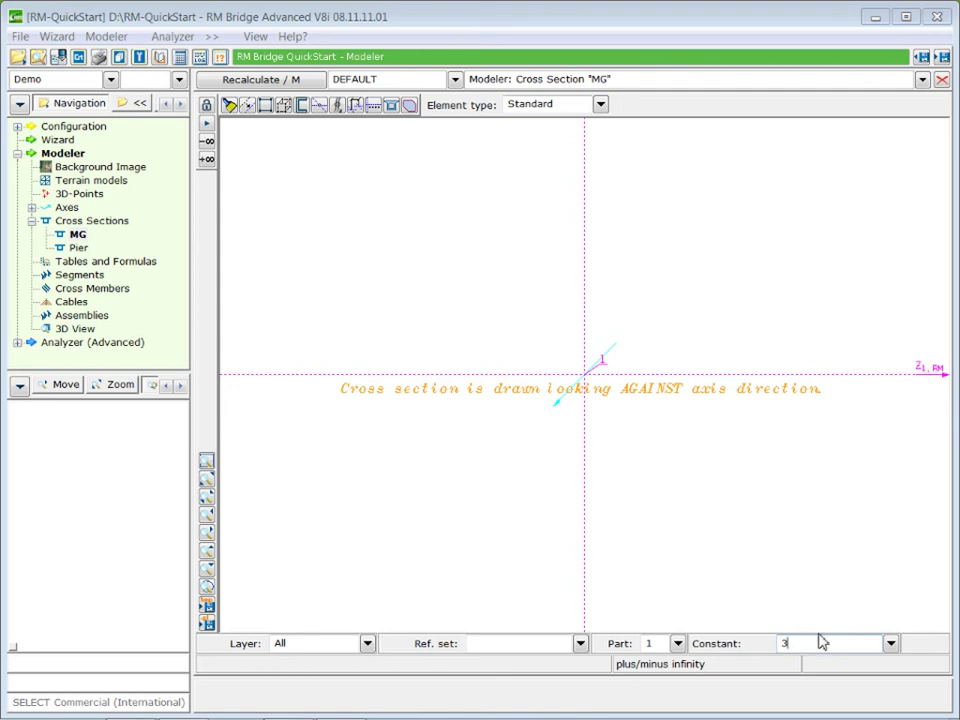
pyautogui.click(249, 110)
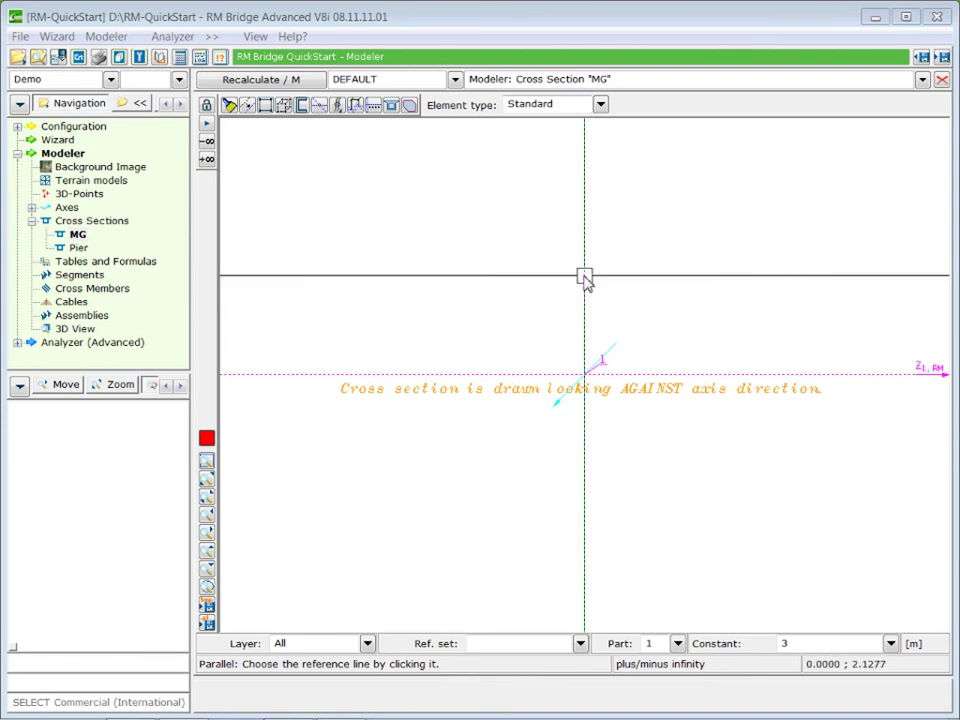
pyautogui.click(585, 279)
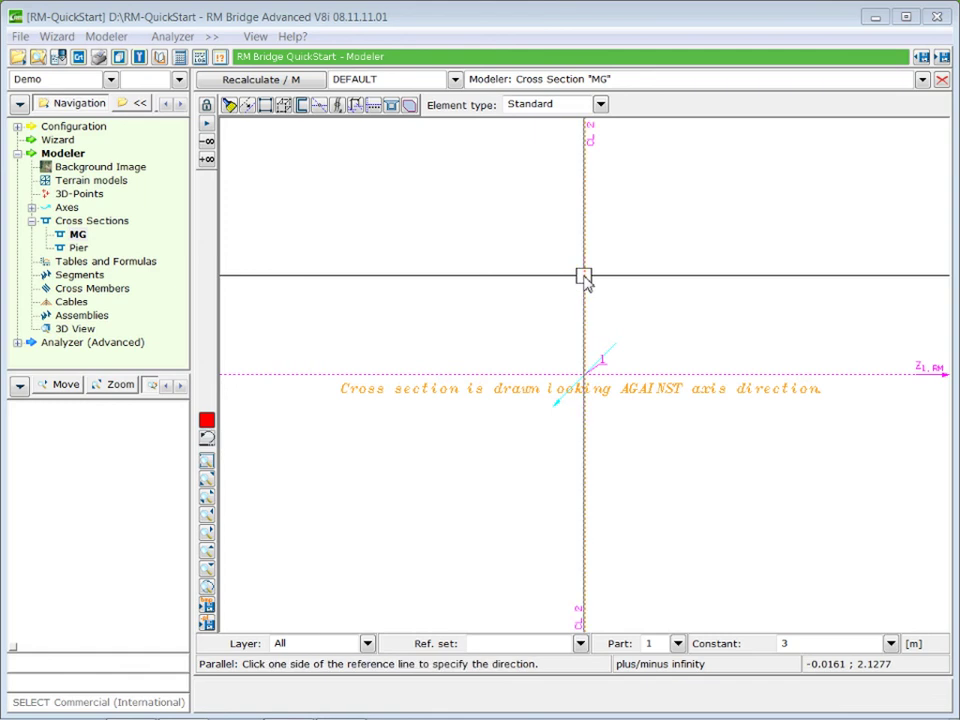
pyautogui.click(509, 265)
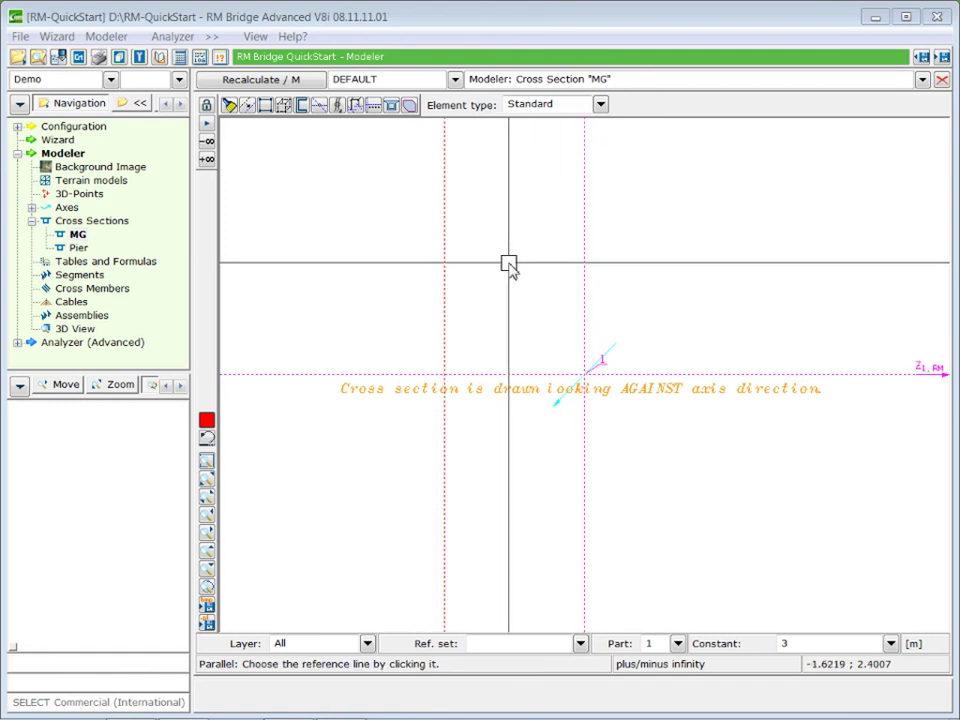
pyautogui.click(585, 288)
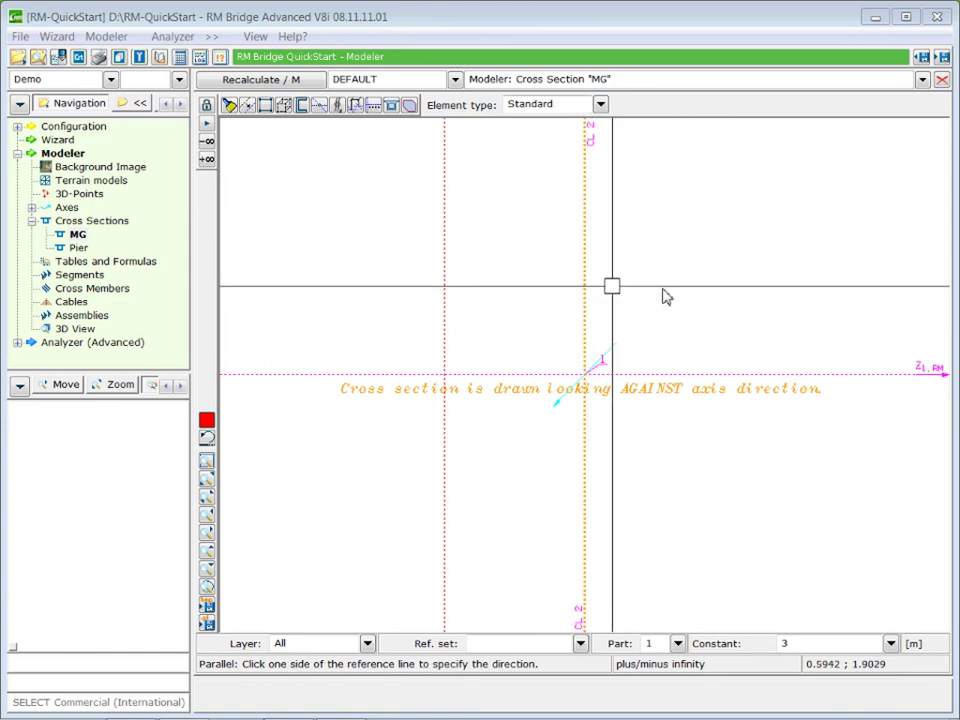
pyautogui.click(698, 290)
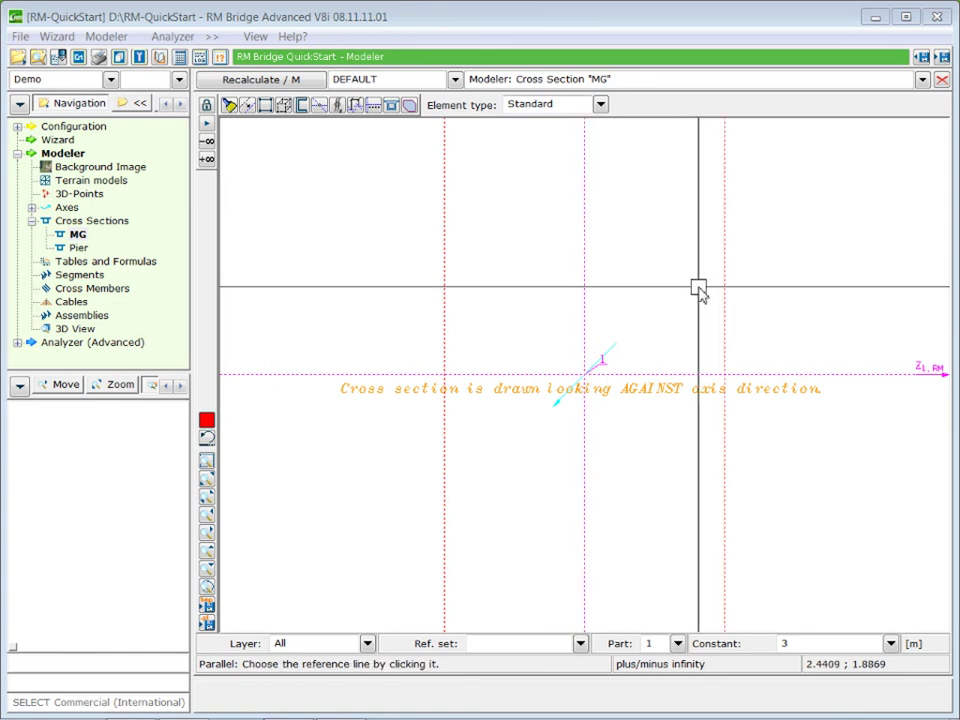
# Add a horizontal parallel construction line 1.2 m below the horizontal reference axis.
pyautogui.doubleClick(804, 644)
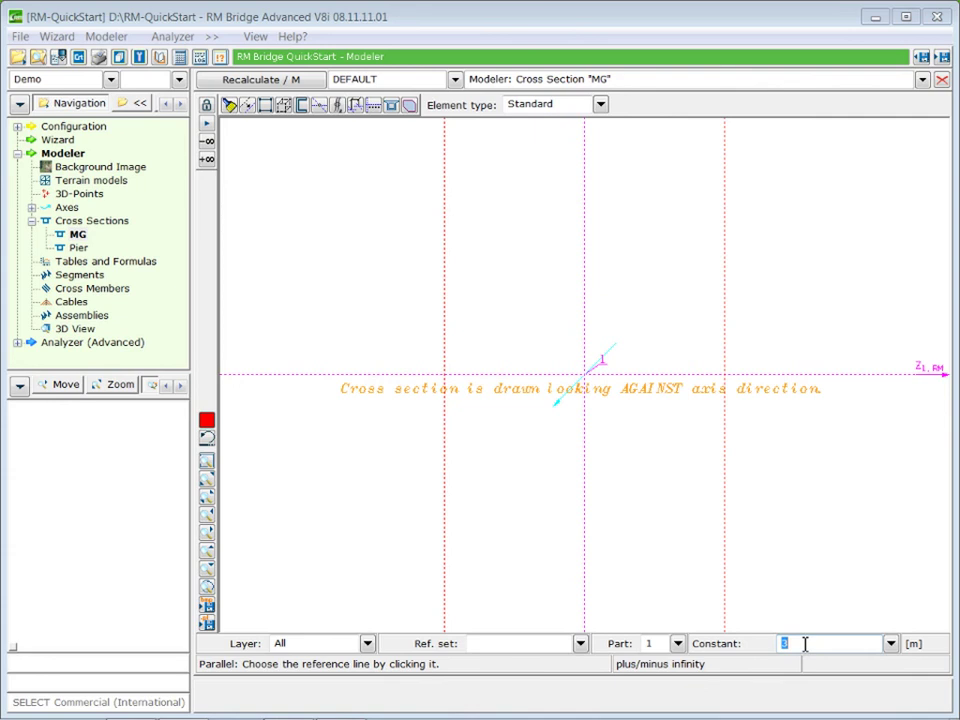
pyautogui.write('1.2')
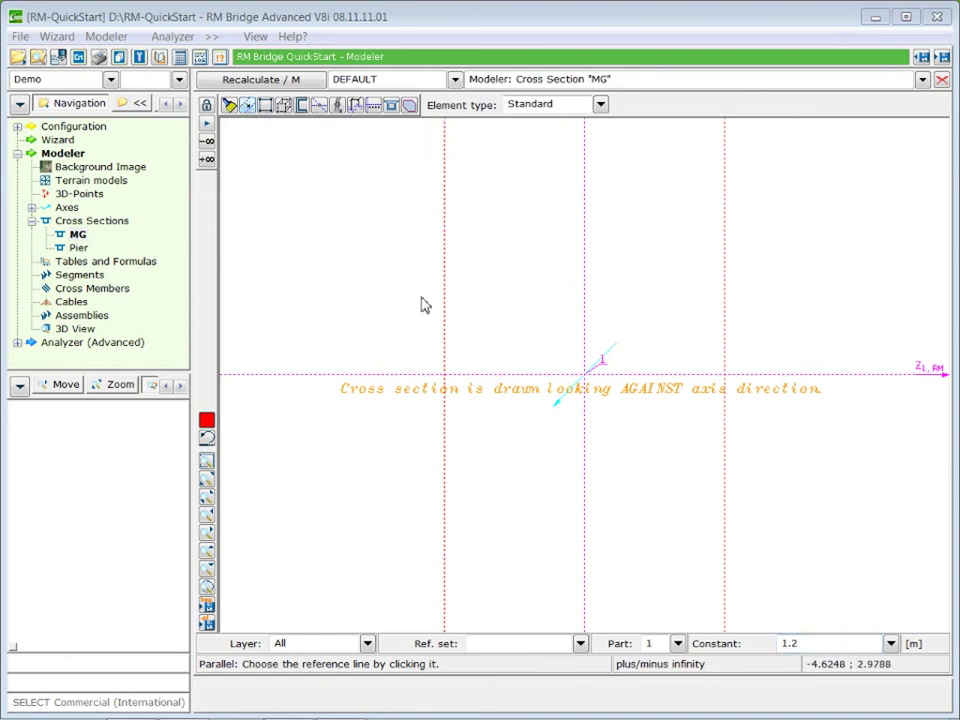
pyautogui.click(505, 376)
pyautogui.click(515, 474)
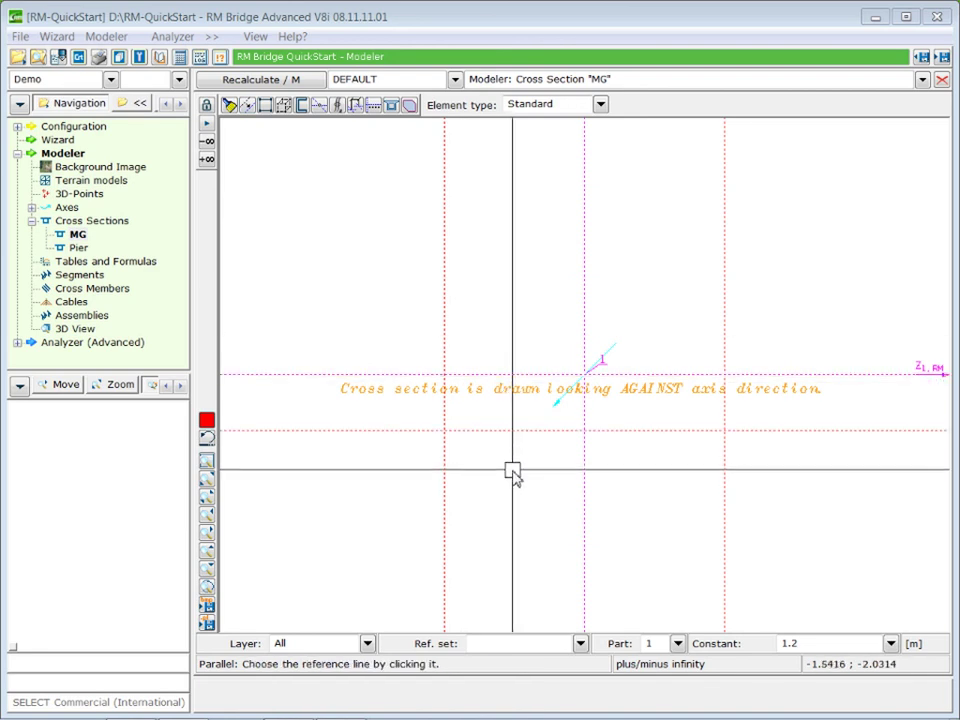
# Add vertical parallel construction lines 1.2 m to each side of the vertical reference axis.
pyautogui.click(584, 474)
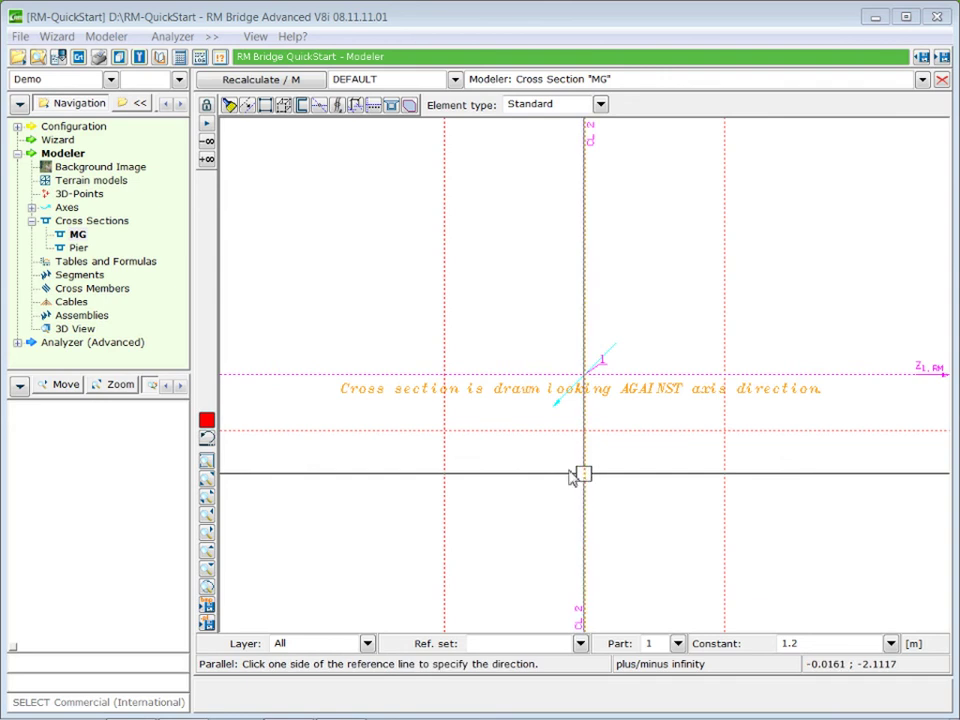
pyautogui.click(525, 474)
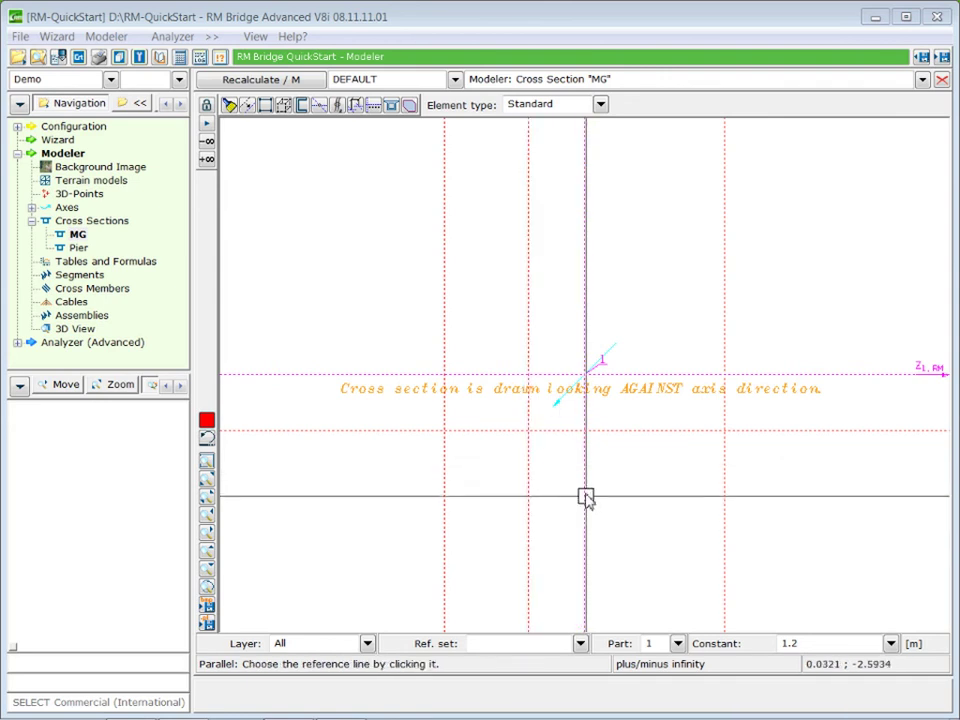
pyautogui.click(584, 495)
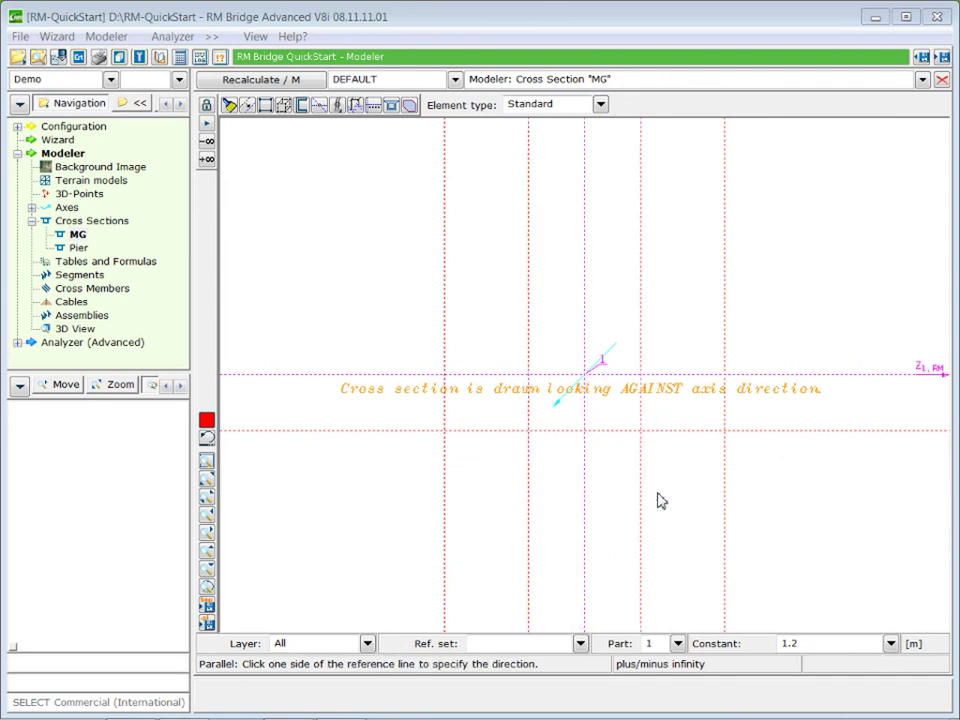
pyautogui.click(657, 496)
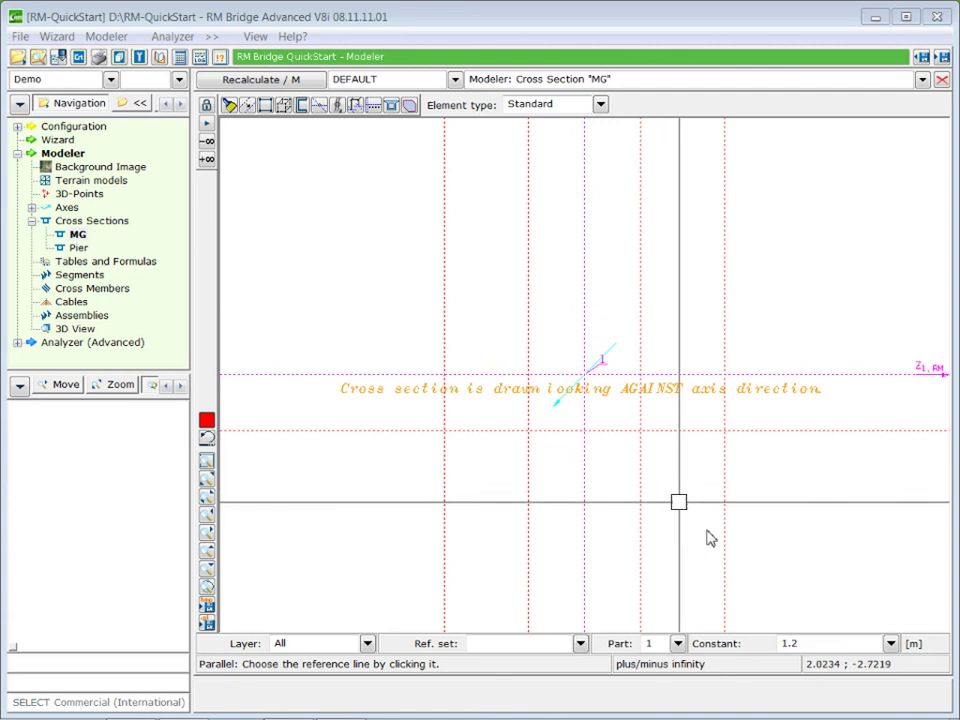
# Add a parallel line 0.2 m outward from each of the two vertical lines nearest the reference axis.
pyautogui.click(810, 644)
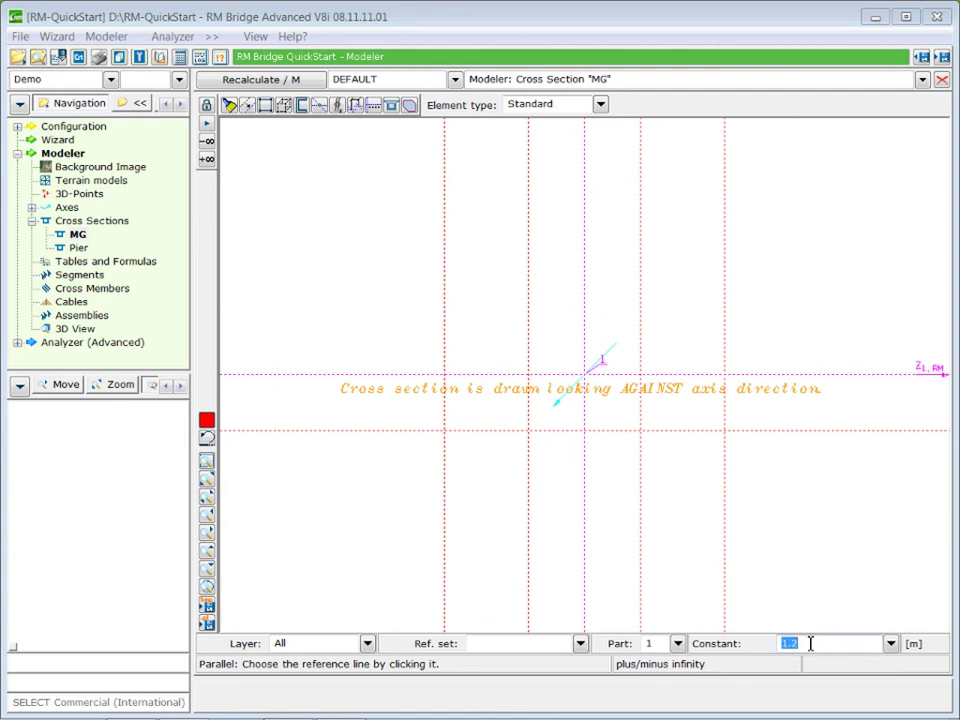
pyautogui.write('0.2')
pyautogui.click(247, 113)
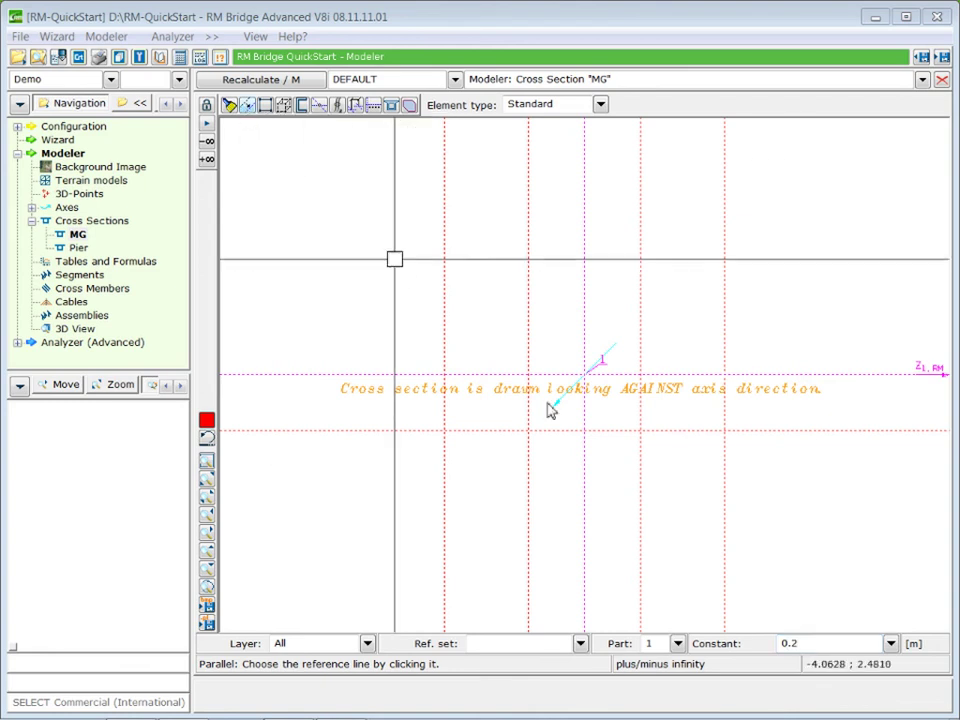
pyautogui.click(528, 458)
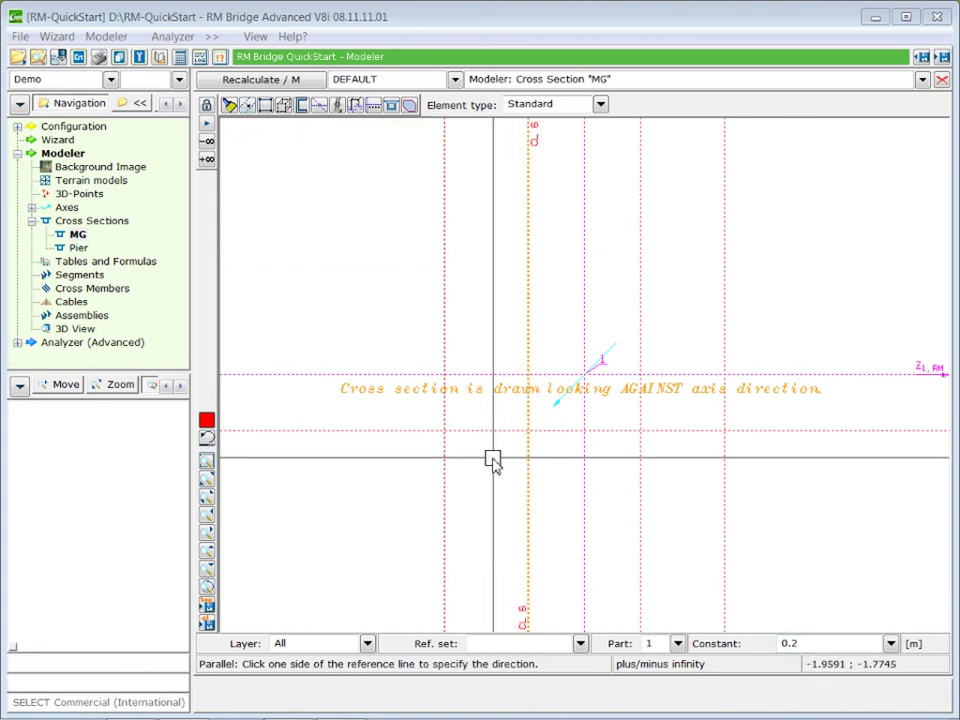
pyautogui.click(495, 460)
pyautogui.click(640, 490)
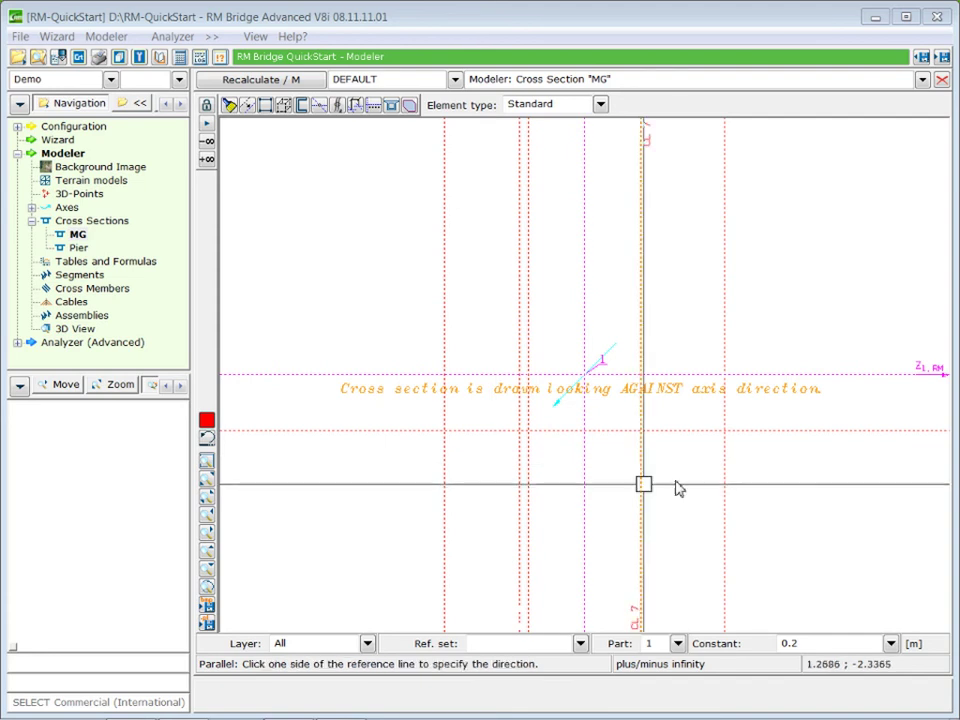
pyautogui.click(677, 486)
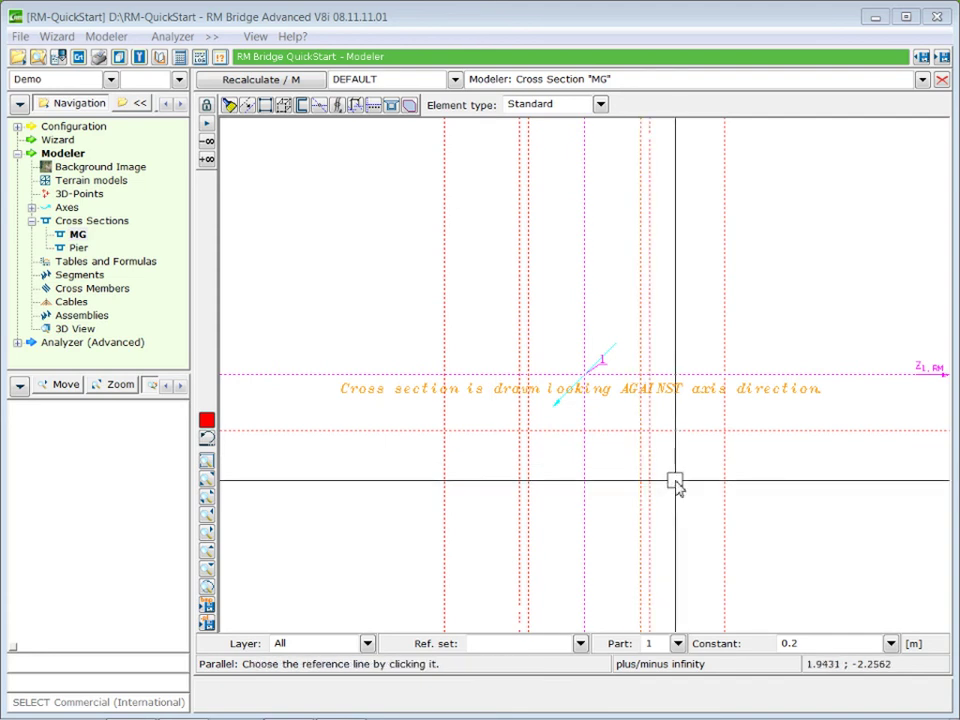
# Add a parallel line 0.2 m below the horizontal reference axis and another 0.1 m below that line.
pyautogui.click(788, 378)
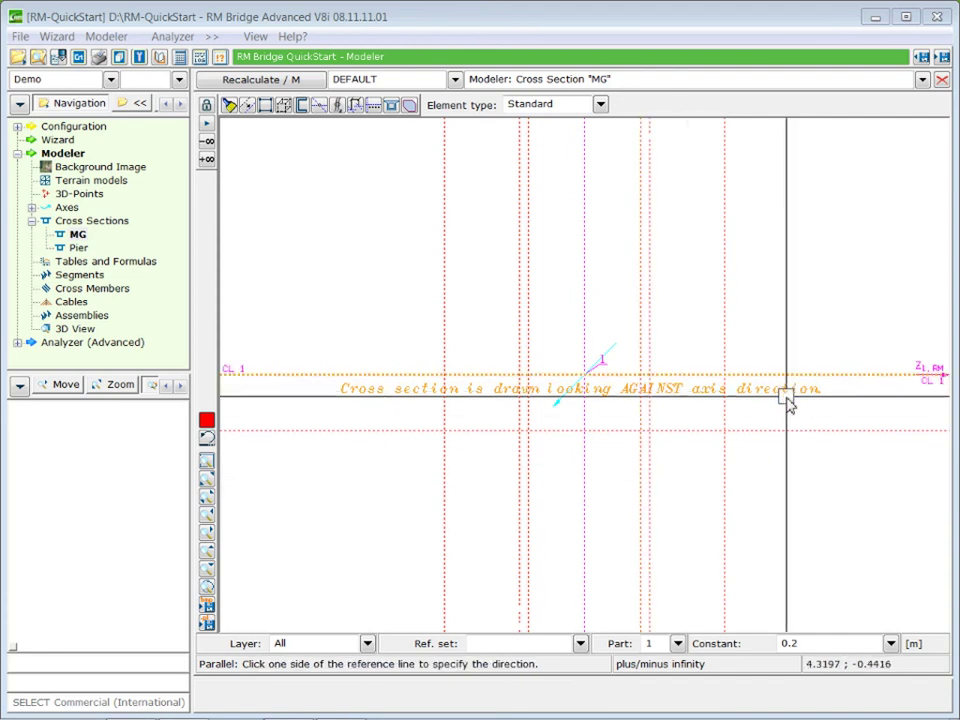
pyautogui.click(786, 397)
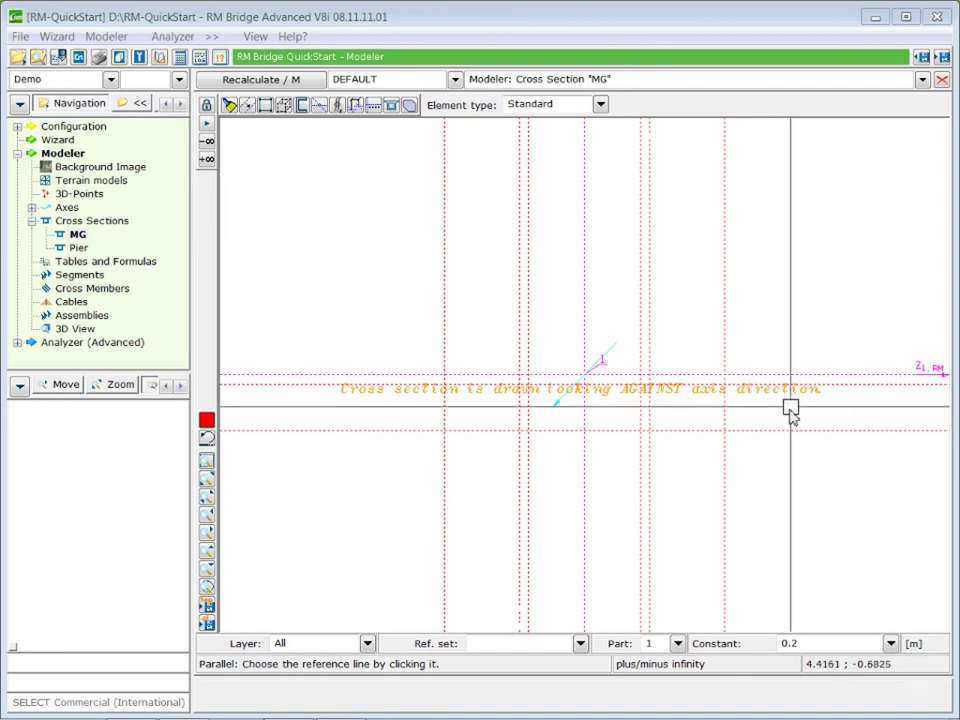
pyautogui.doubleClick(796, 644)
pyautogui.doubleClick(802, 644)
pyautogui.write('1')
pyautogui.click(763, 386)
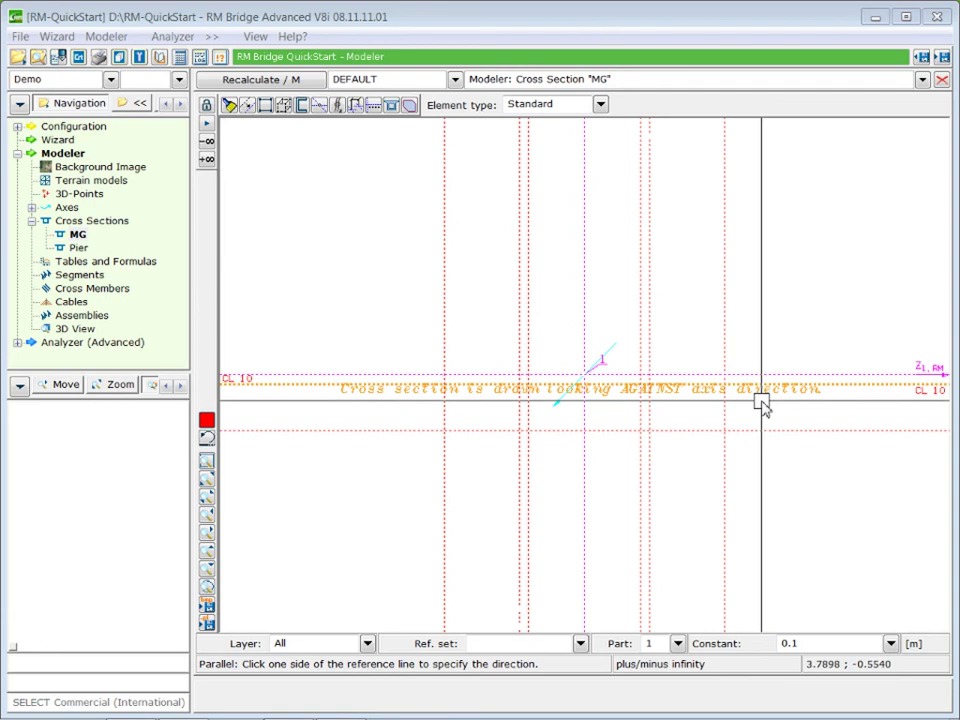
pyautogui.click(762, 402)
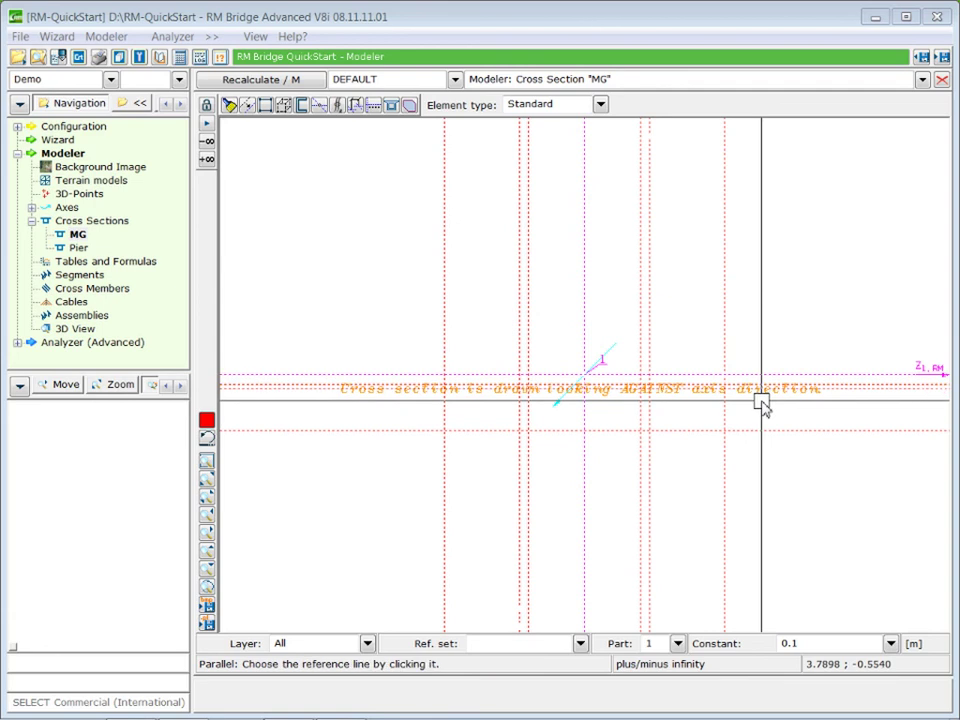
# Create the left cantilever as a four-node element, 0.2 m deep at the outermost vertical line and 0.3 m deep at its root.
pyautogui.scroll(2, 761, 403)
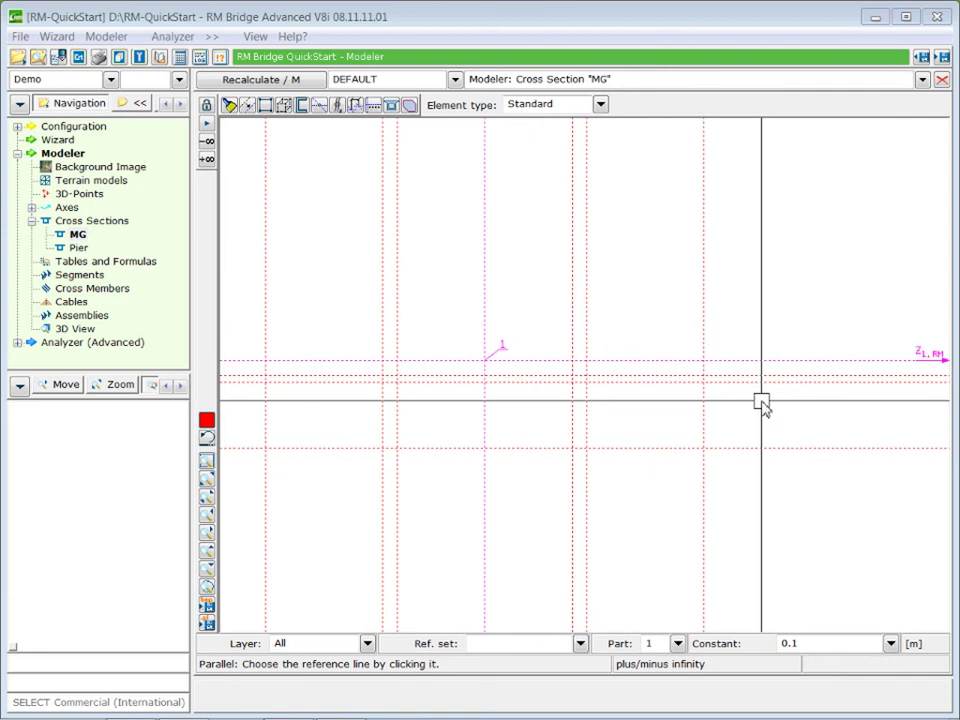
pyautogui.scroll(-1, 762, 403)
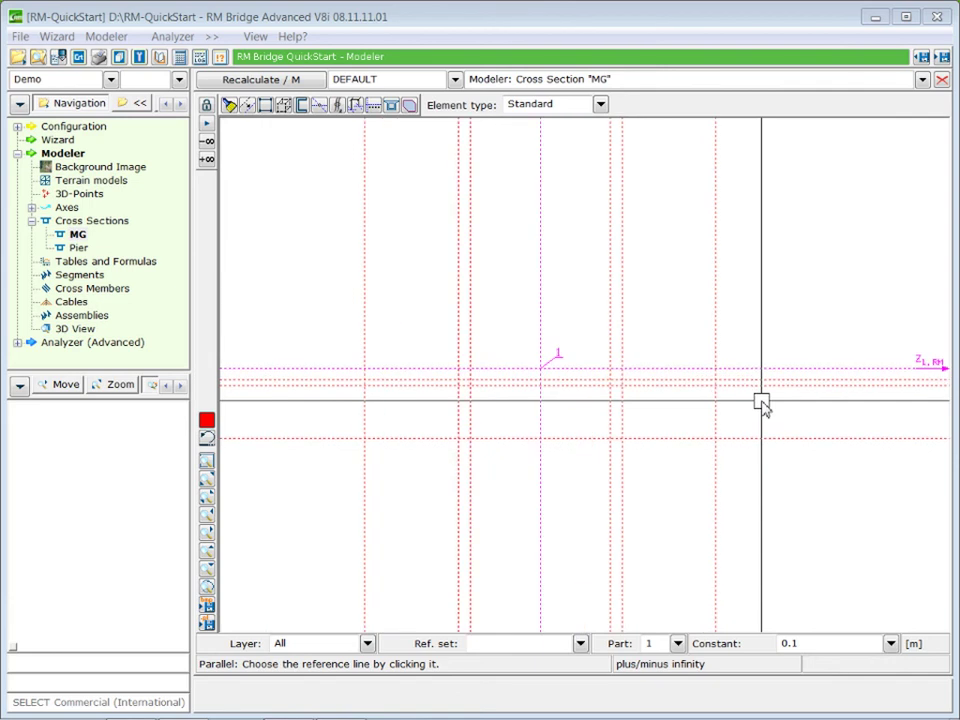
pyautogui.scroll(1, 761, 403)
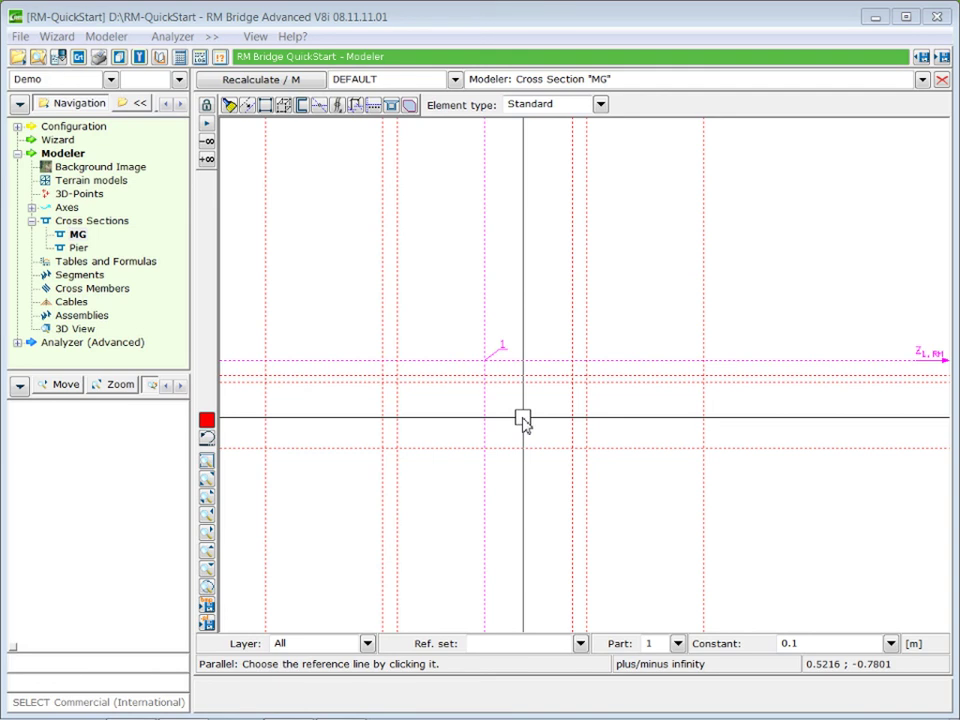
pyautogui.click(266, 108)
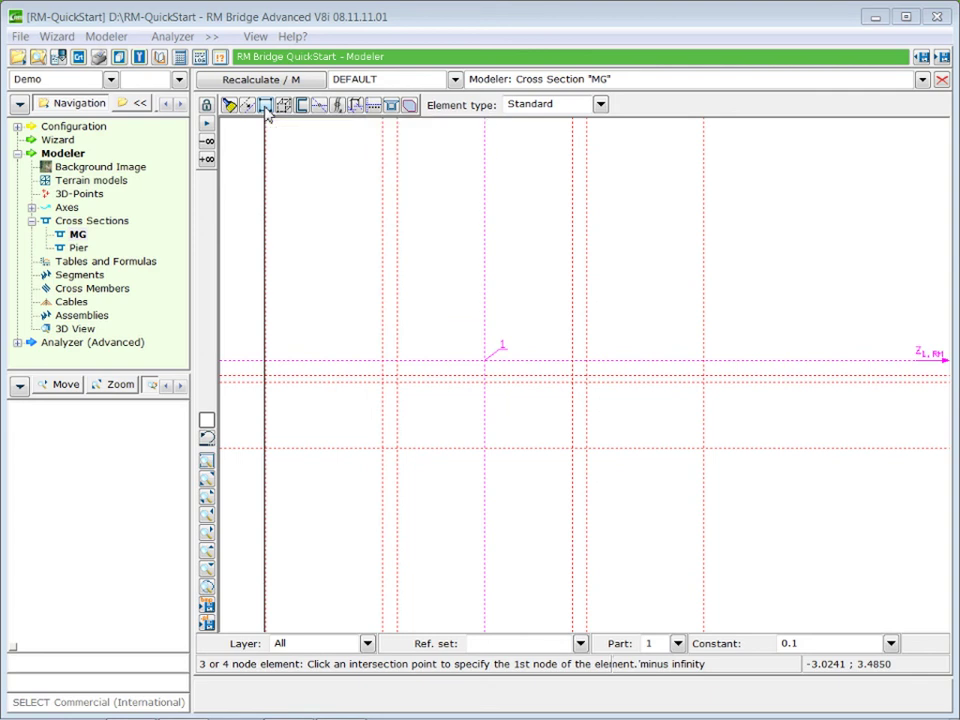
pyautogui.click(266, 359)
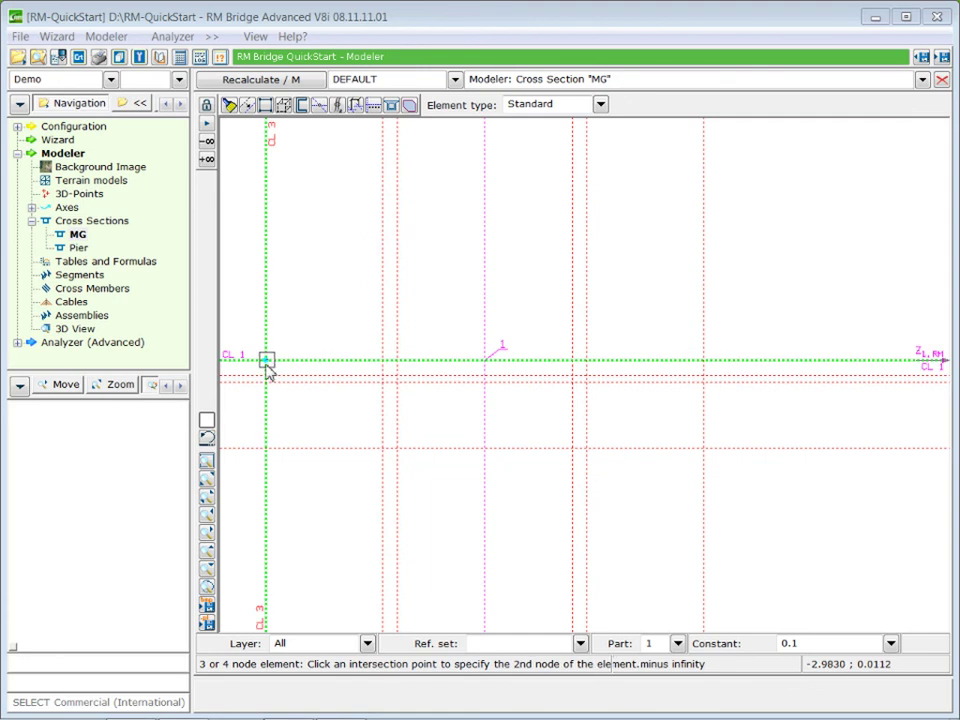
pyautogui.scroll(4, 266, 368)
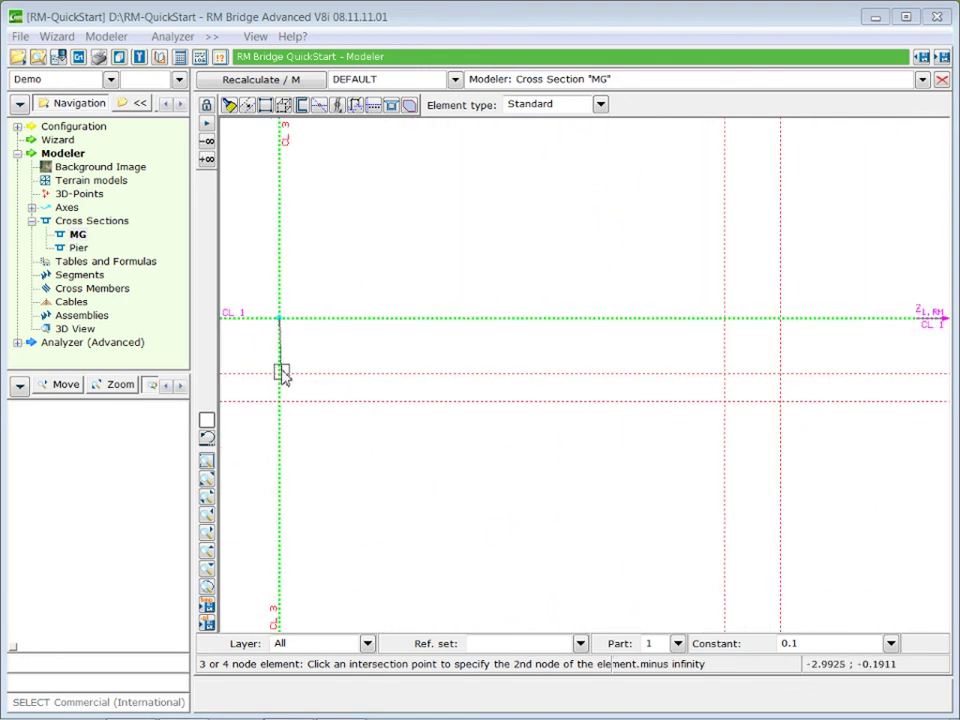
pyautogui.click(281, 373)
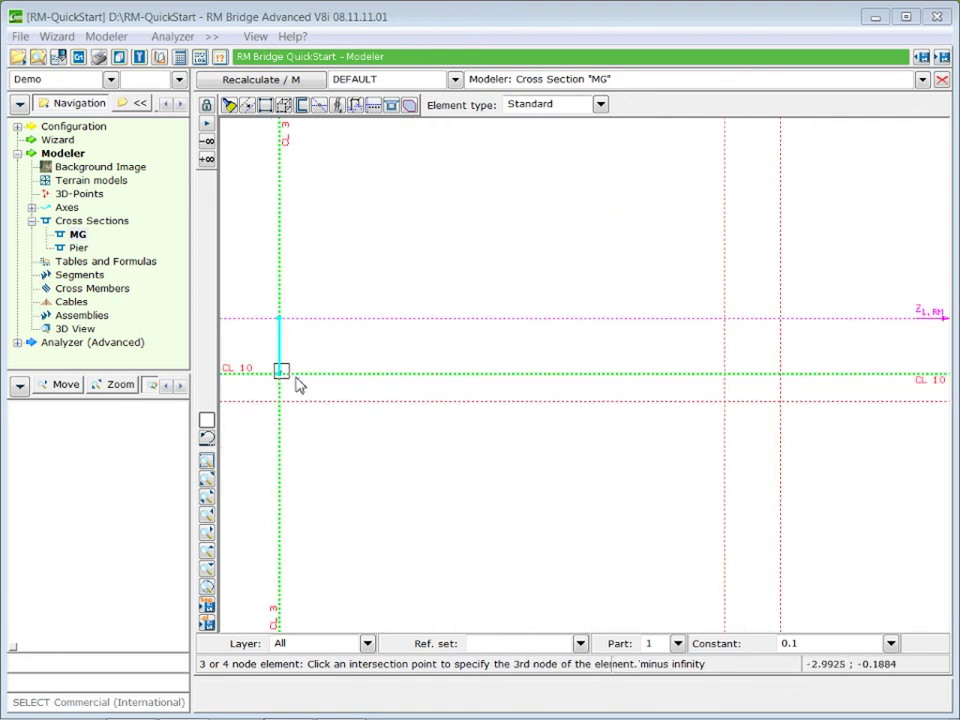
pyautogui.click(725, 402)
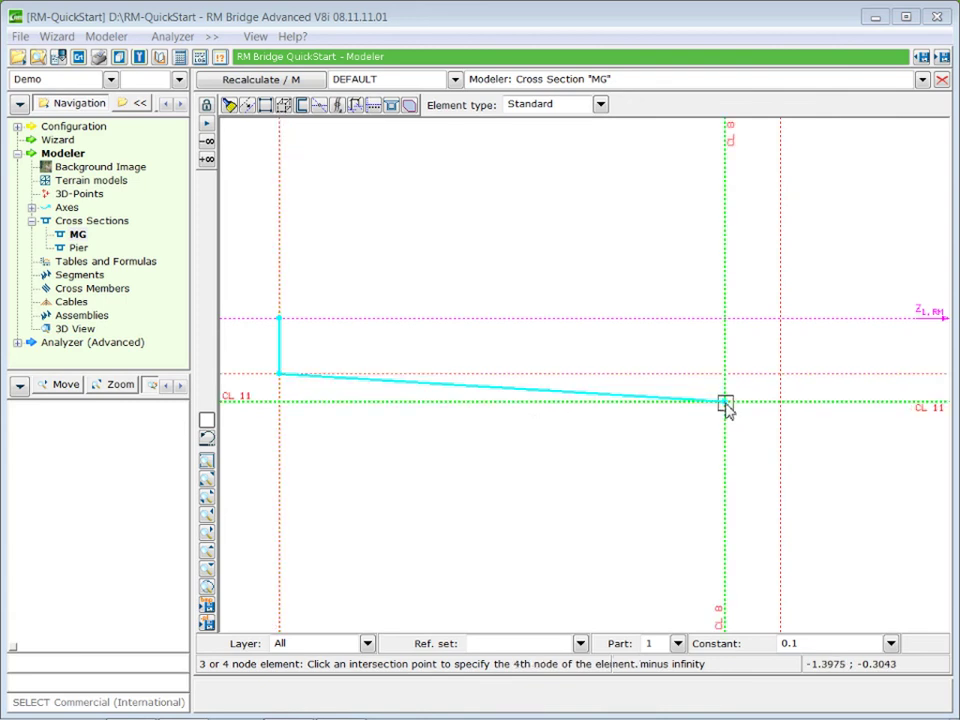
pyautogui.click(725, 318)
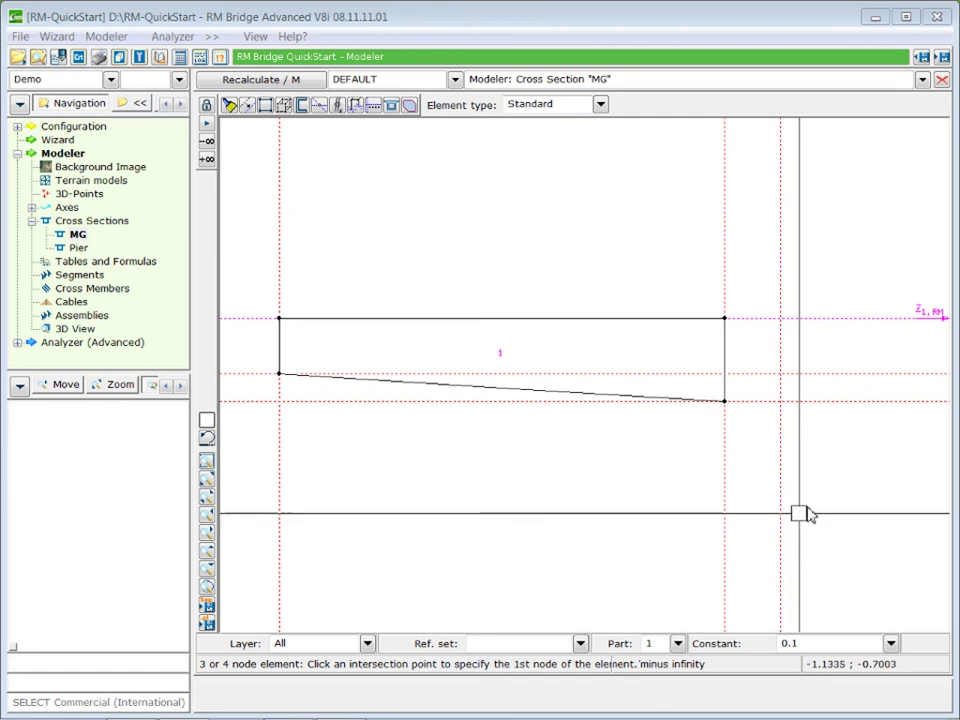
# Create a rectangular four-node deck element between the two cantilever root lines, from the horizontal axis to the line 0.3 m below.
pyautogui.scroll(-3, 444, 302)
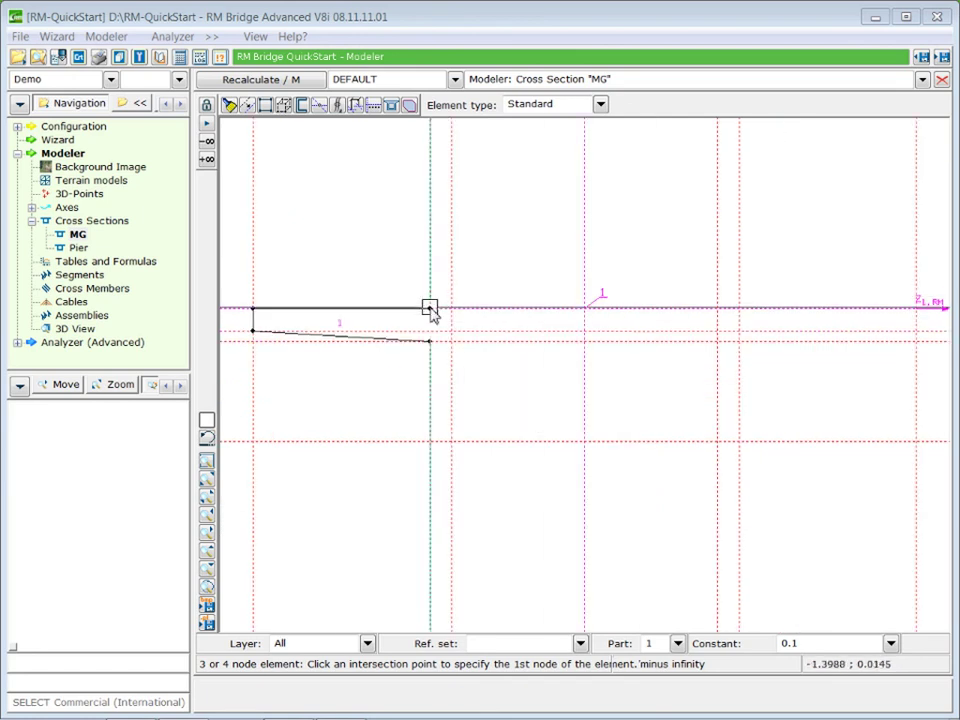
pyautogui.click(429, 307)
pyautogui.click(429, 341)
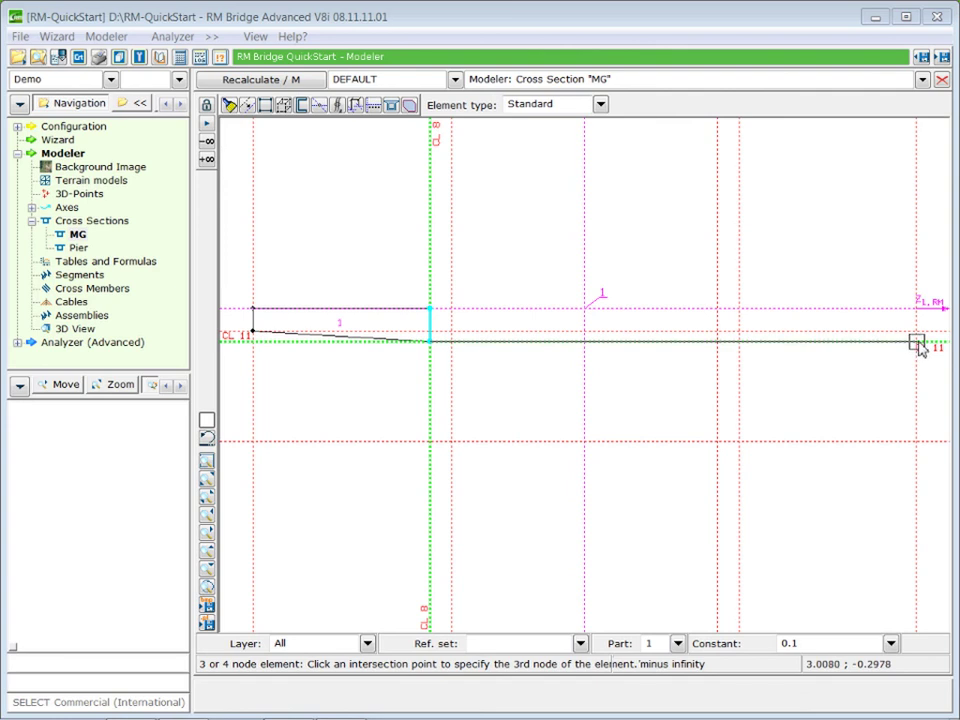
pyautogui.click(739, 341)
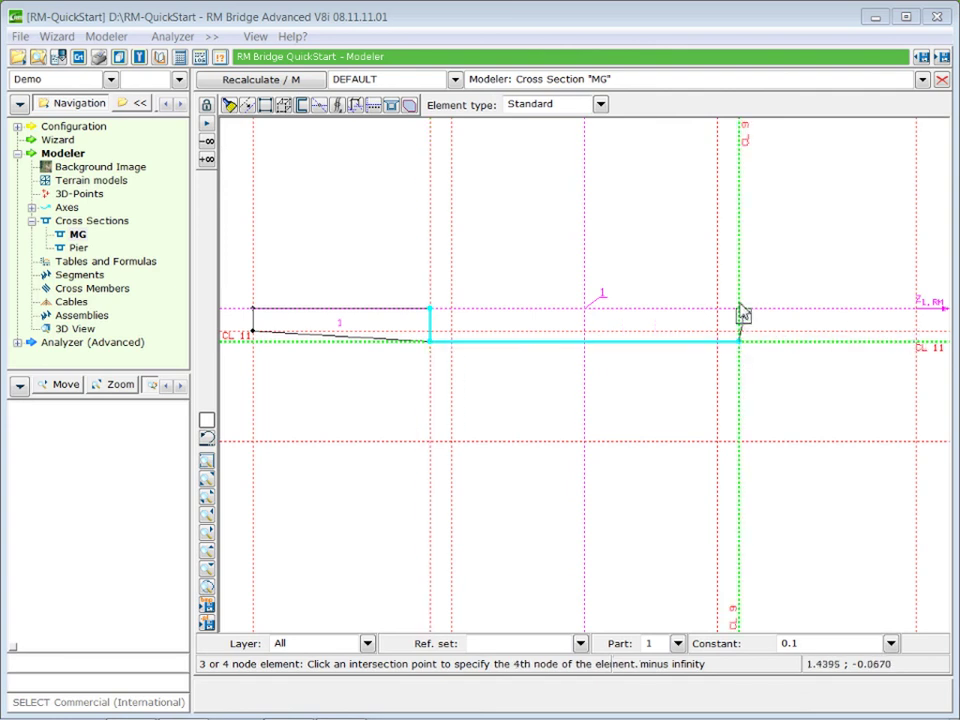
pyautogui.click(739, 307)
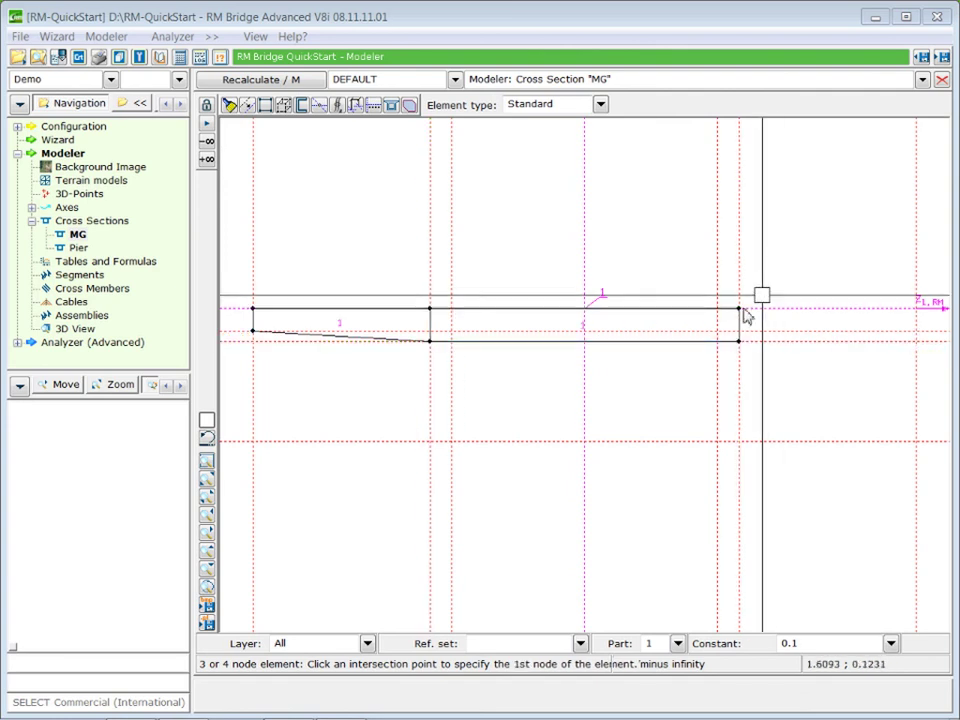
# Create the mirrored right cantilever element, tapering from 0.3 m deep at the root to 0.2 m at the outer vertical line.
pyautogui.click(739, 307)
pyautogui.click(739, 341)
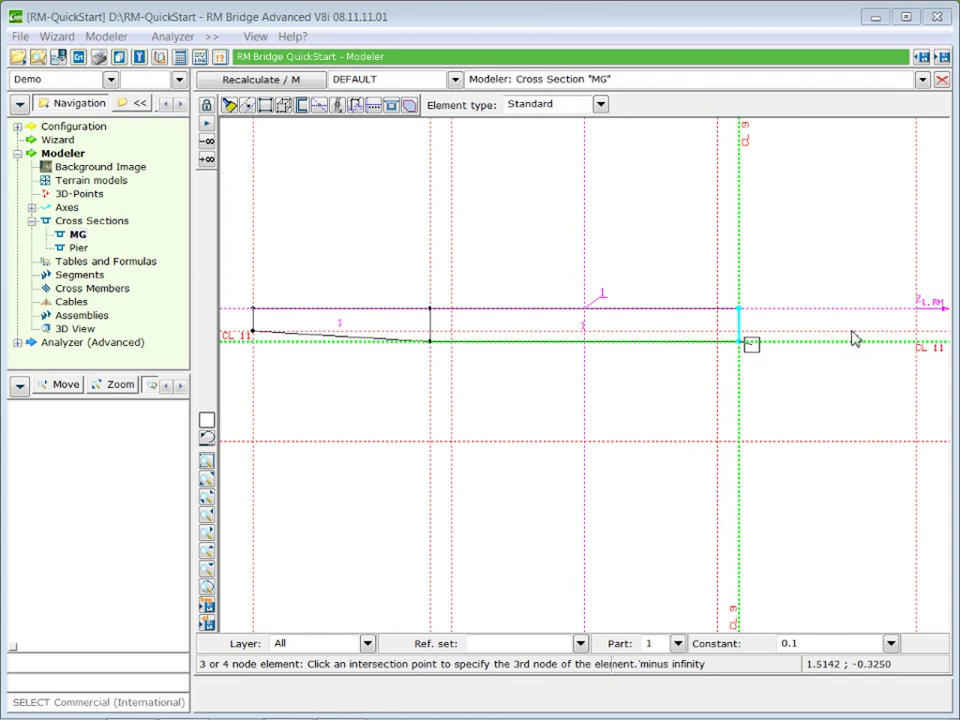
pyautogui.click(916, 332)
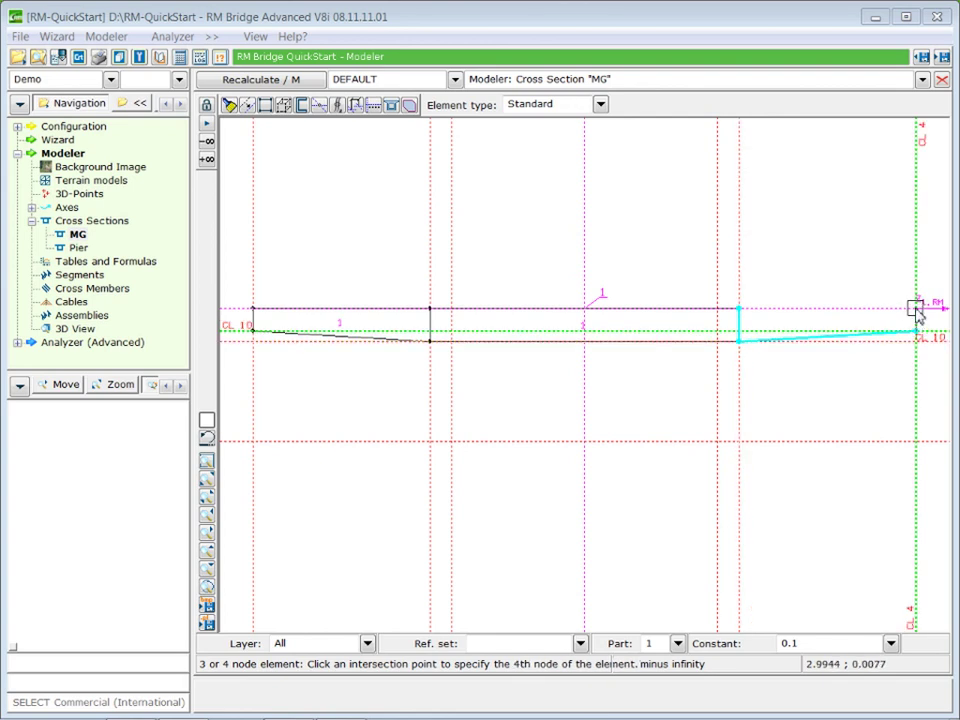
pyautogui.click(916, 308)
# Create the tapered web element below the central deck element, down to the 1.2 m line and narrowing to the innermost vertical lines.
pyautogui.click(430, 341)
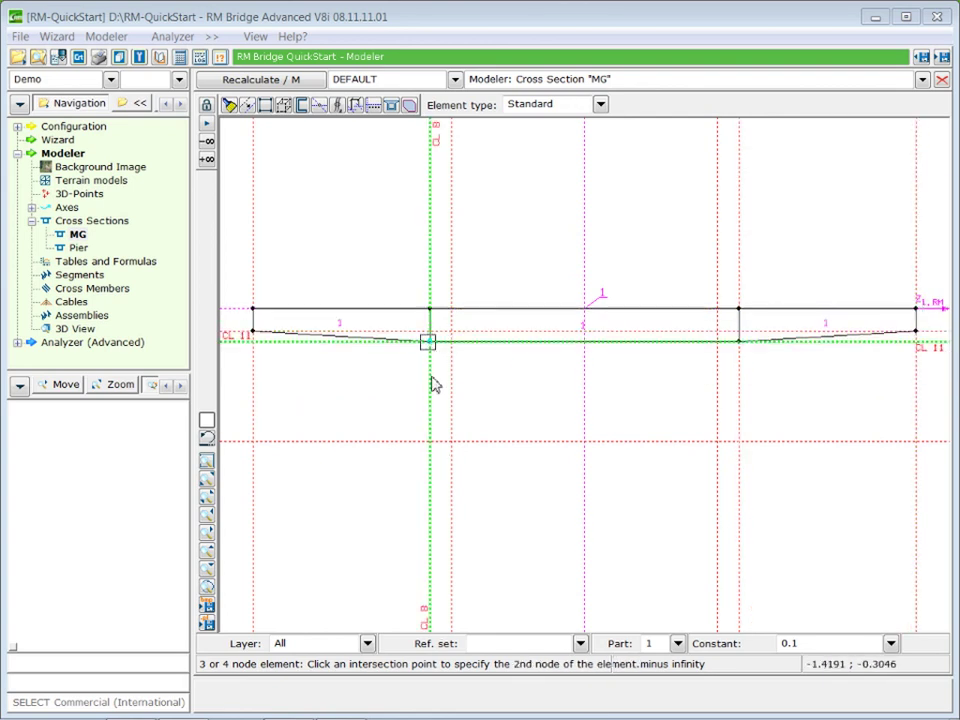
pyautogui.click(451, 441)
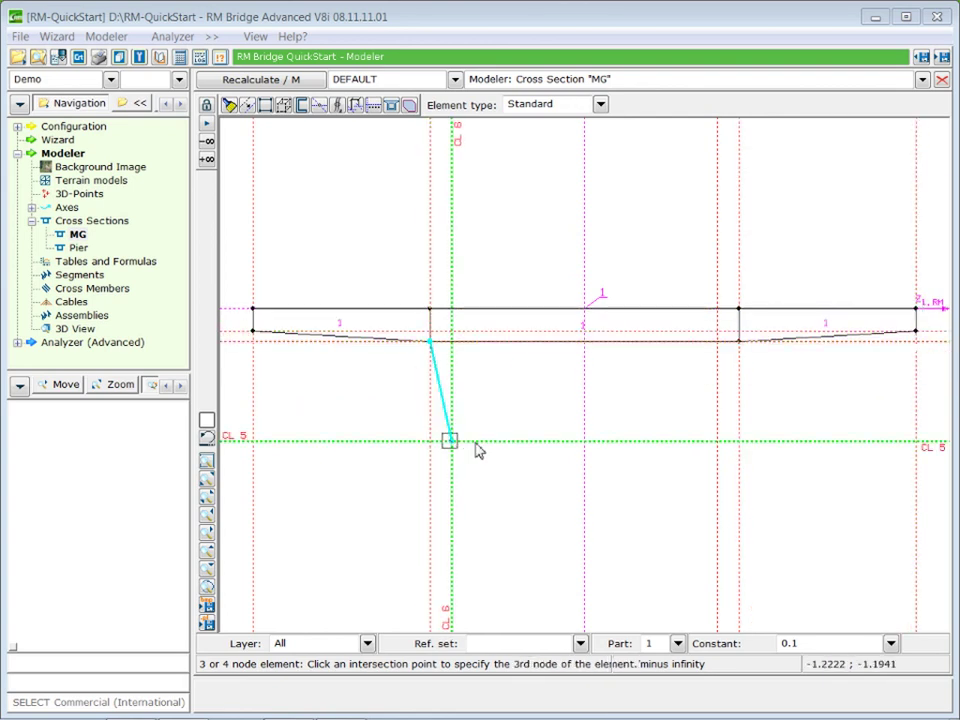
pyautogui.click(716, 443)
pyautogui.click(739, 342)
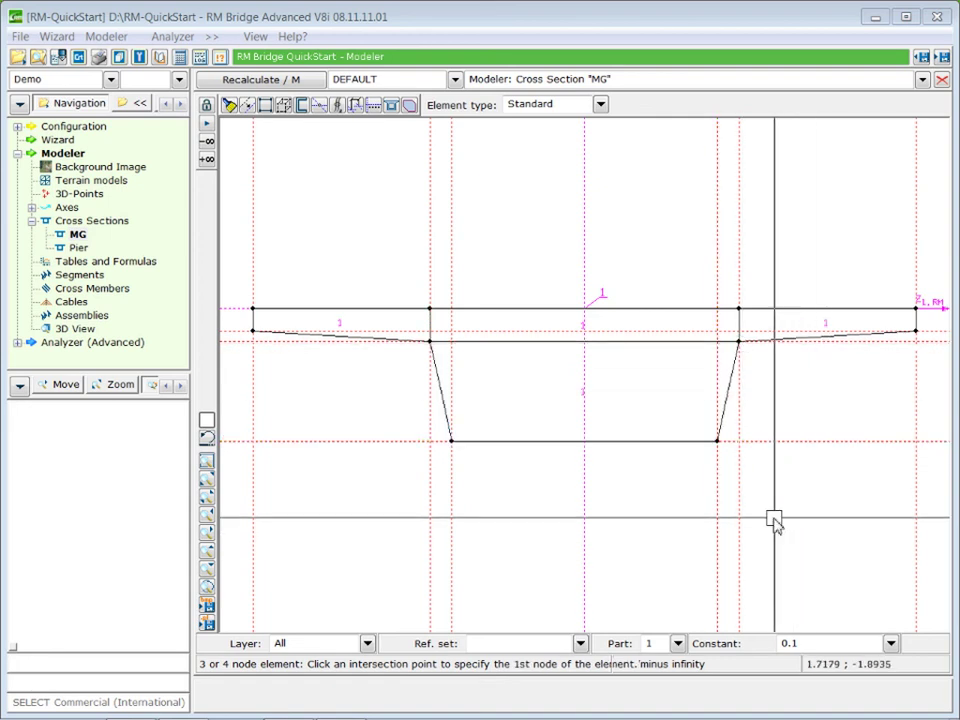
pyautogui.press('Escape')
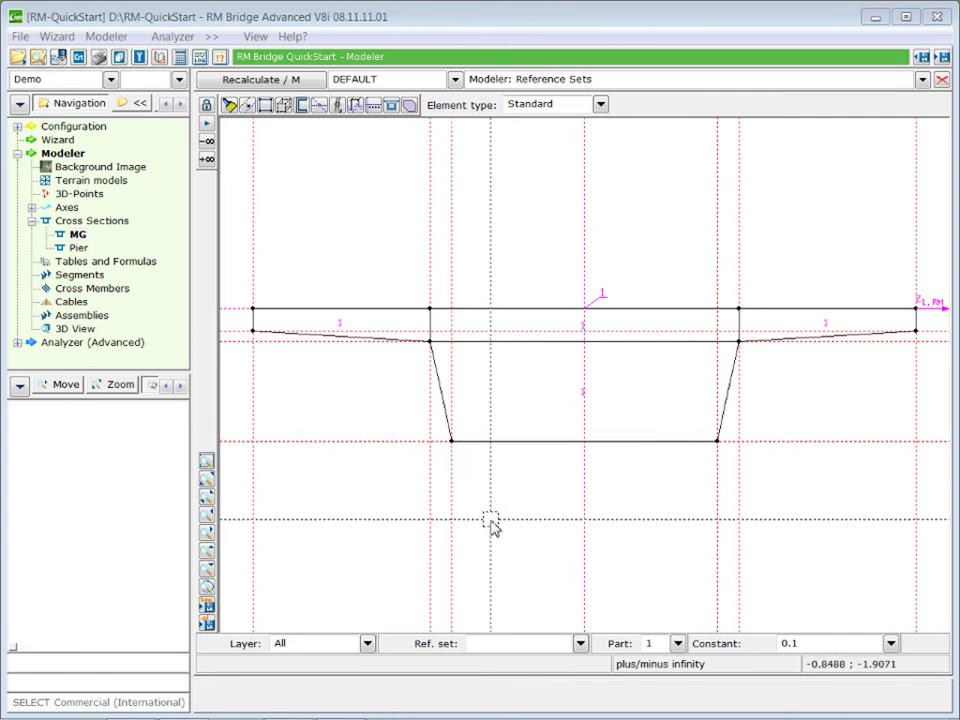
# Add a parallel construction line 0.2 m inward from each vertical line through the web's bottom corners.
pyautogui.doubleClick(801, 644)
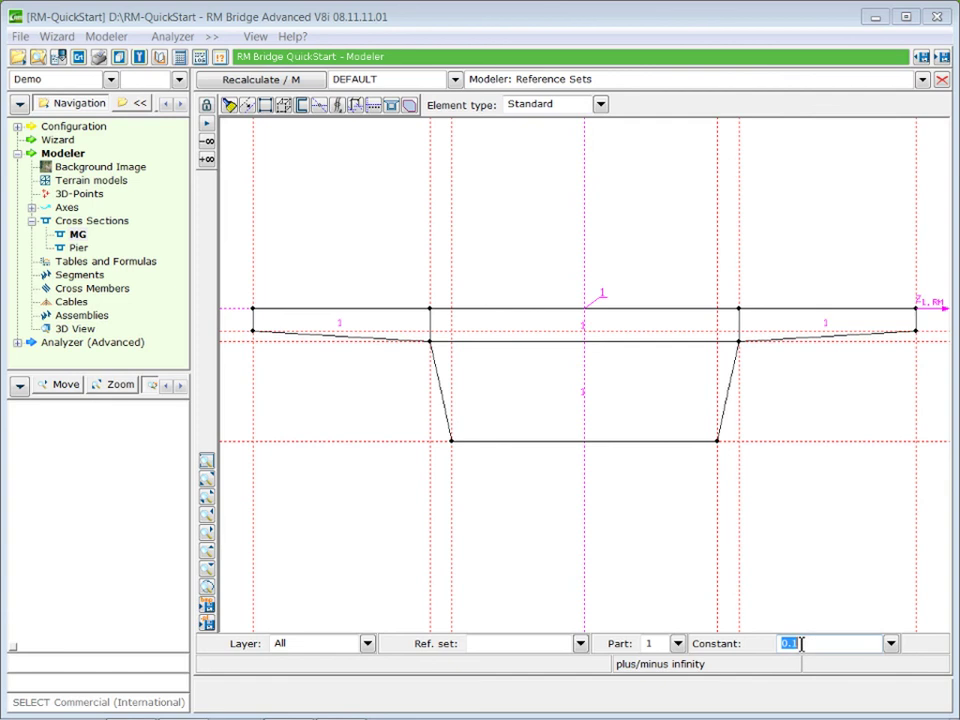
pyautogui.doubleClick(801, 644)
pyautogui.write('2')
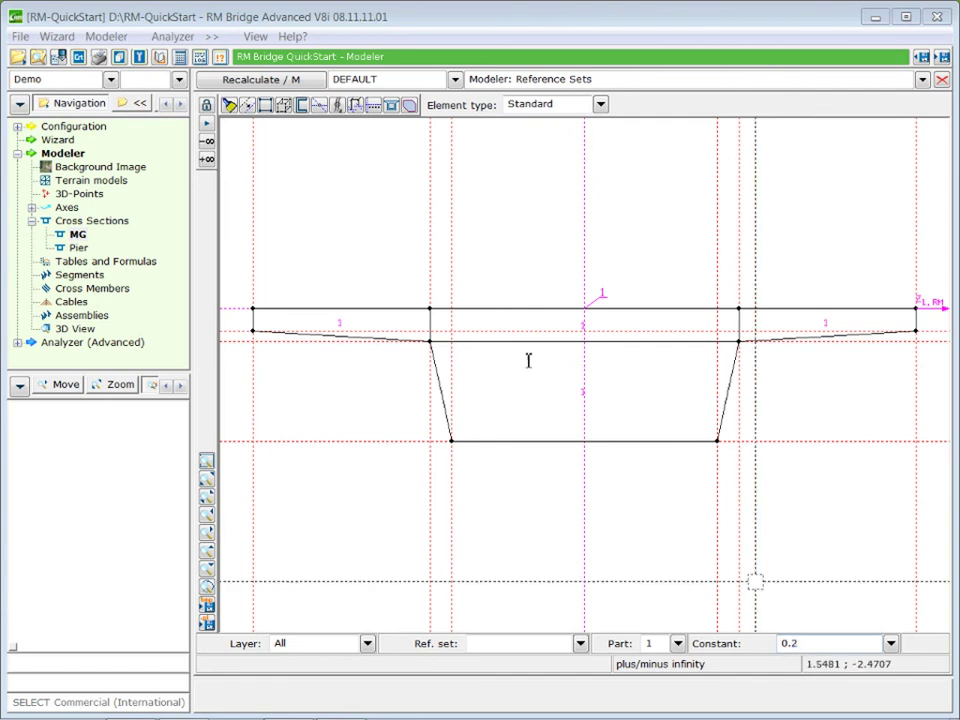
pyautogui.click(248, 106)
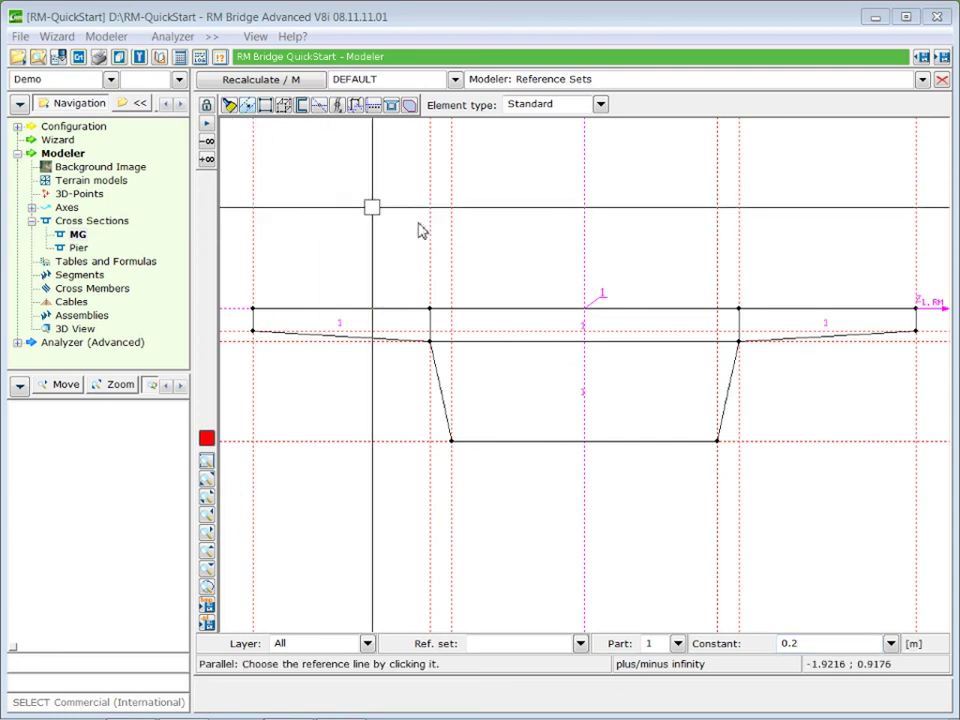
pyautogui.click(451, 236)
pyautogui.click(488, 236)
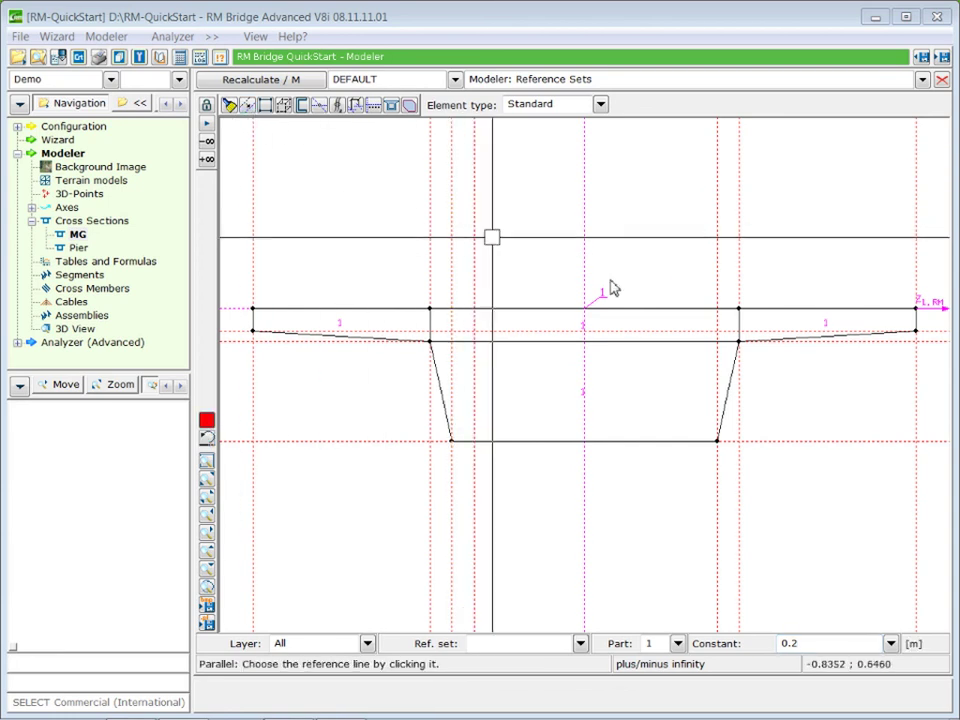
pyautogui.click(715, 270)
pyautogui.click(656, 261)
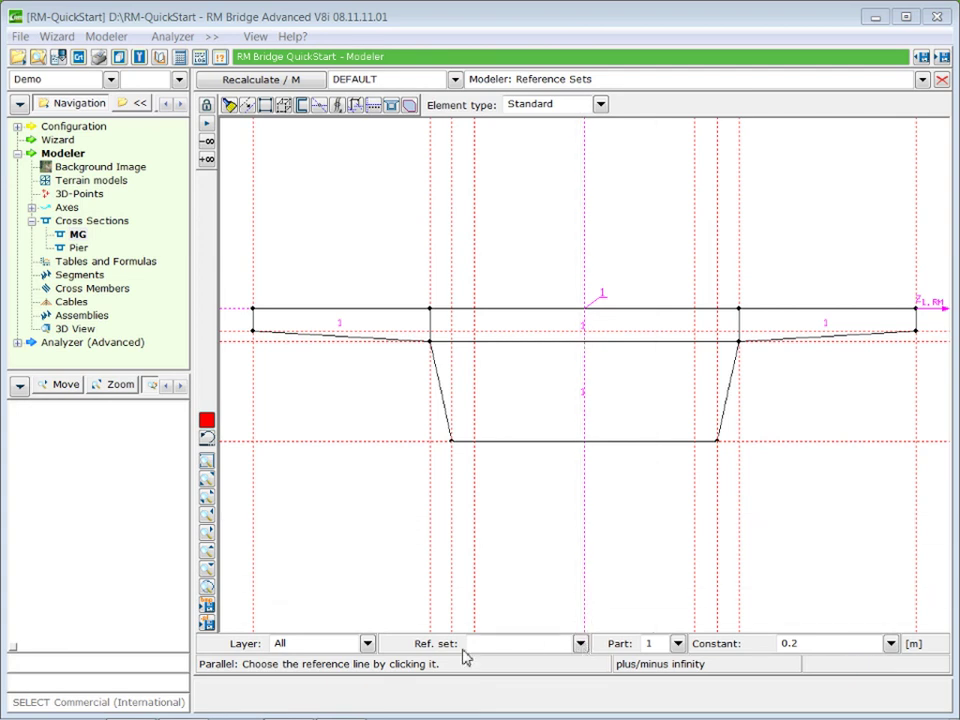
# Create a reference set named CP of type Connection points for part 1 and activate it.
pyautogui.click(580, 645)
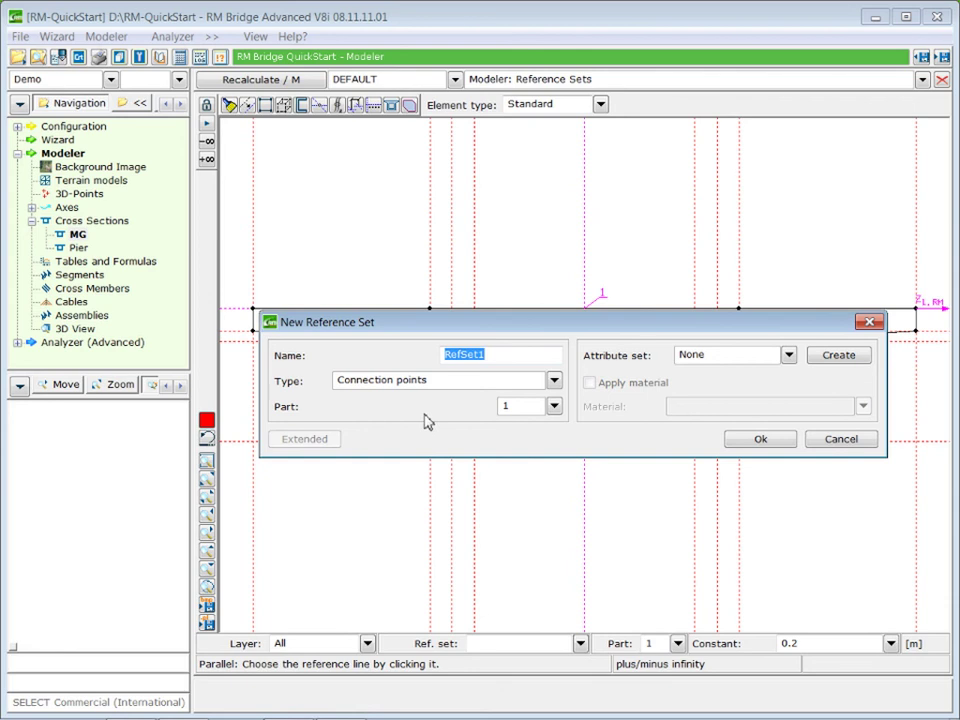
pyautogui.write('CP')
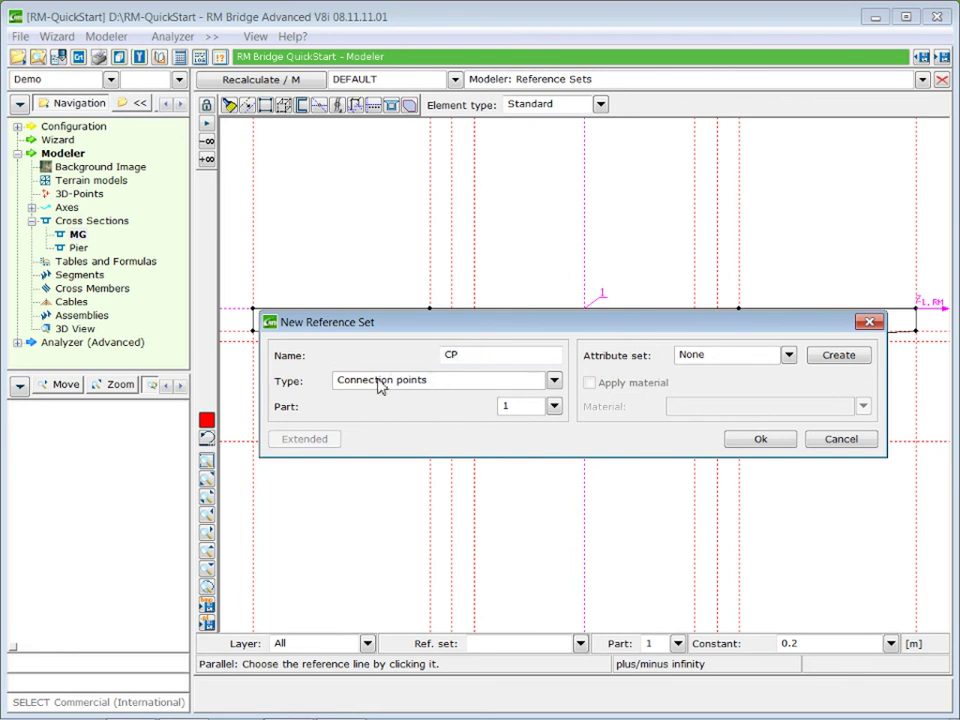
pyautogui.click(759, 441)
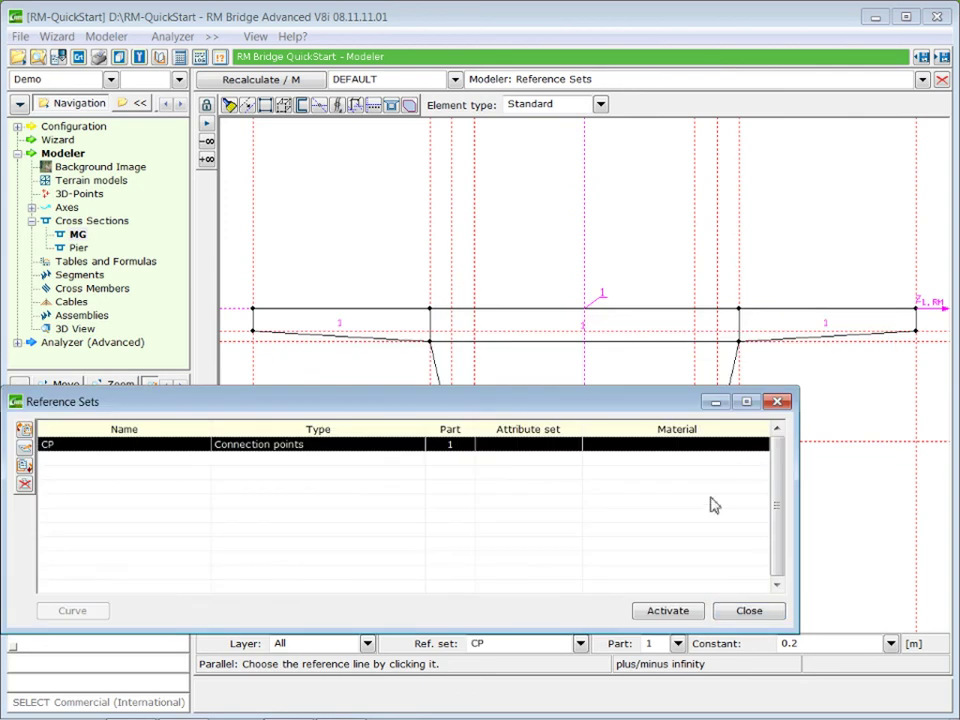
pyautogui.click(665, 611)
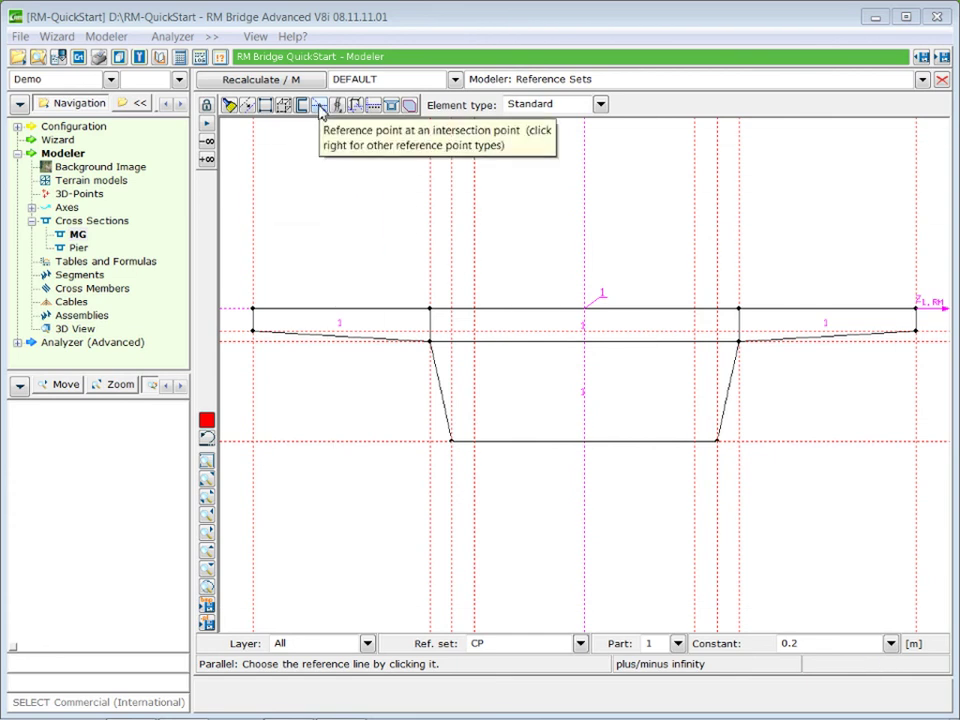
# Place a single reference point named CPM where the vertical reference axis meets the web's bottom edge.
pyautogui.click(319, 106)
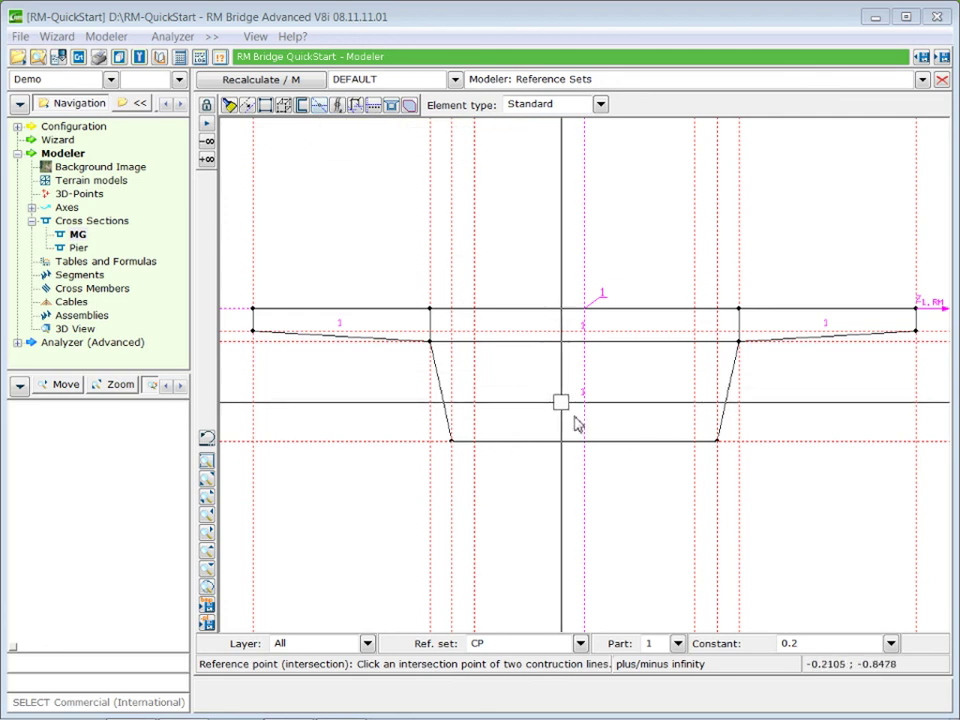
pyautogui.click(588, 445)
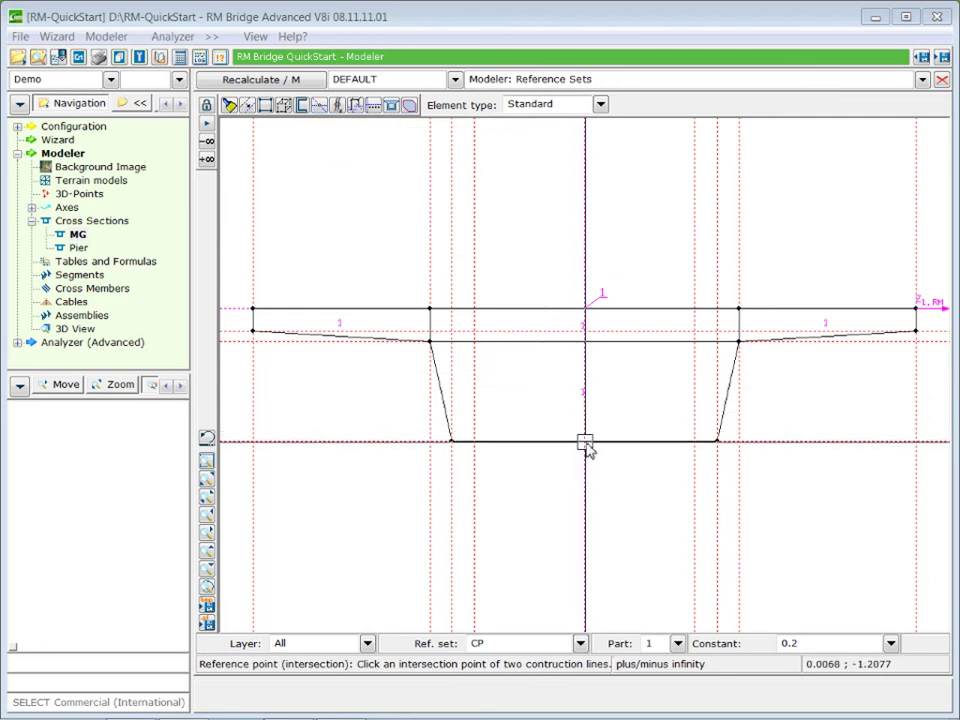
pyautogui.click(588, 444)
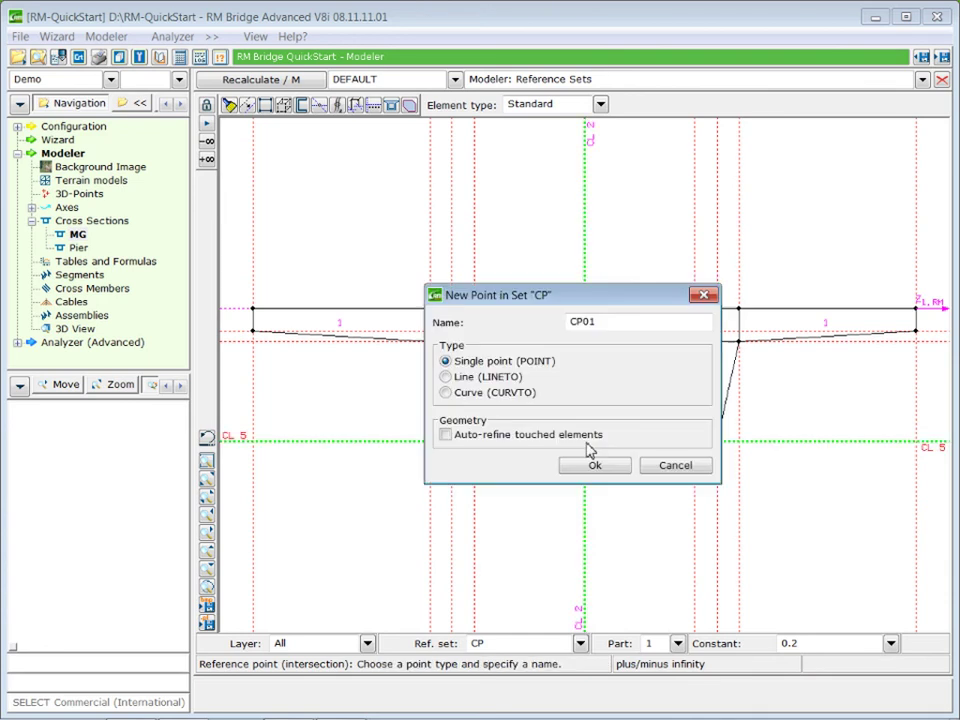
pyautogui.doubleClick(586, 323)
pyautogui.moveTo(583, 323); pyautogui.dragTo(606, 323)
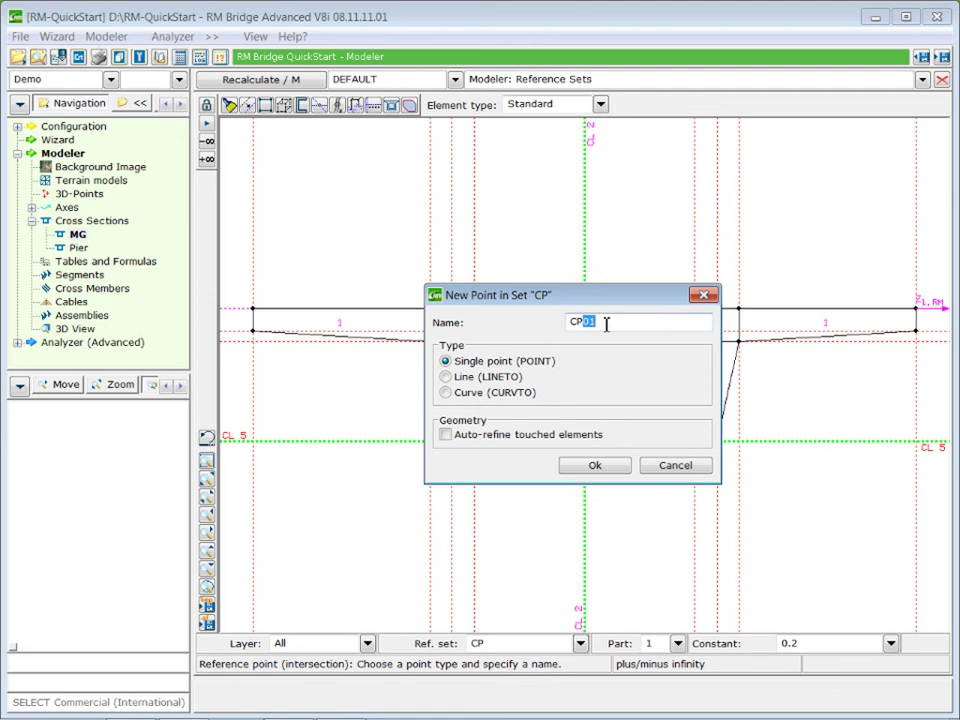
pyautogui.write('M')
pyautogui.click(594, 466)
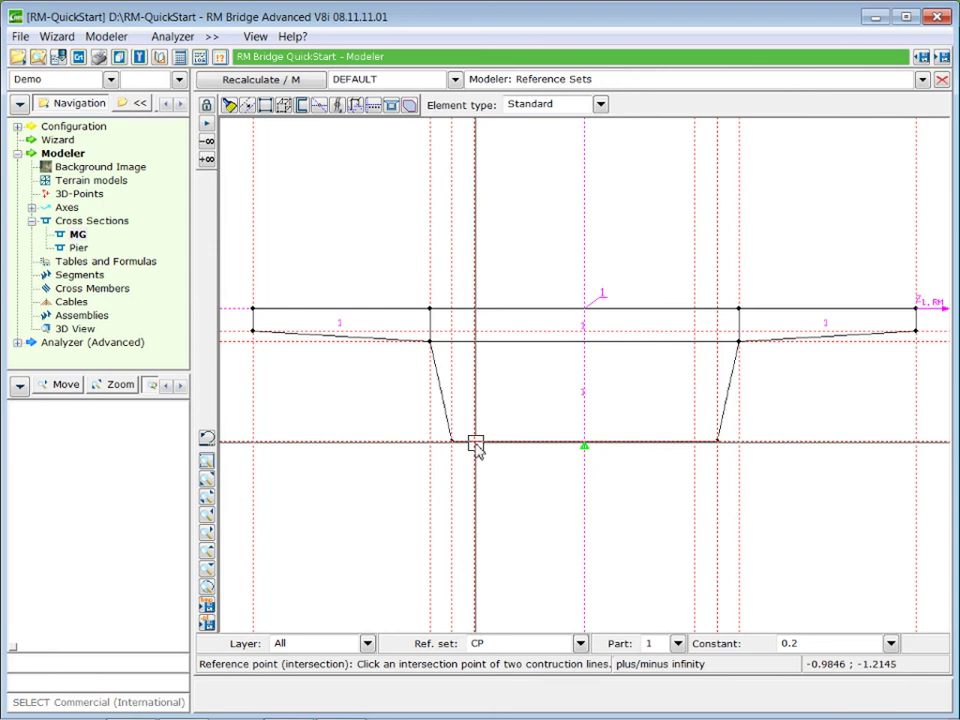
# Place a single reference point named CPL on the web's bottom edge at the new vertical line left of the axis.
pyautogui.click(476, 447)
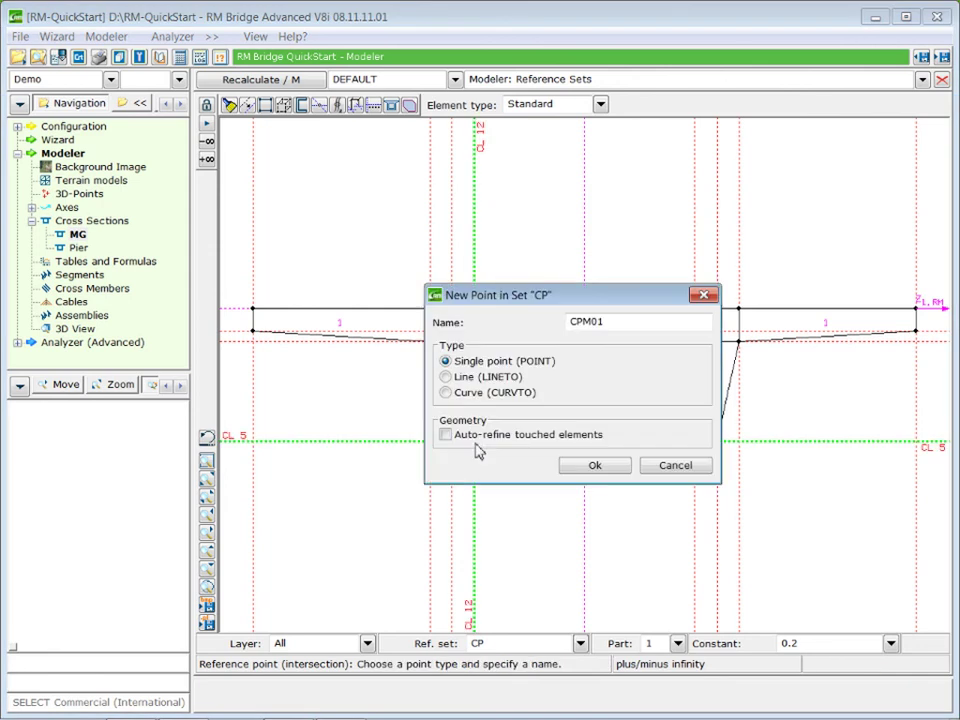
pyautogui.doubleClick(586, 321)
pyautogui.moveTo(584, 321); pyautogui.dragTo(614, 326)
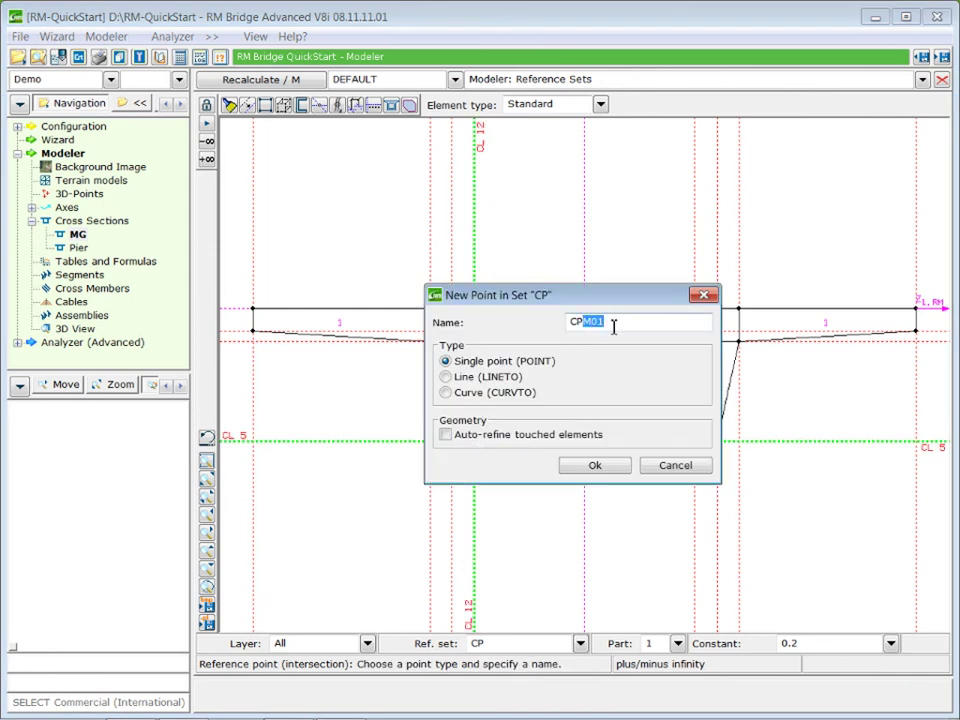
pyautogui.write('L')
pyautogui.click(594, 468)
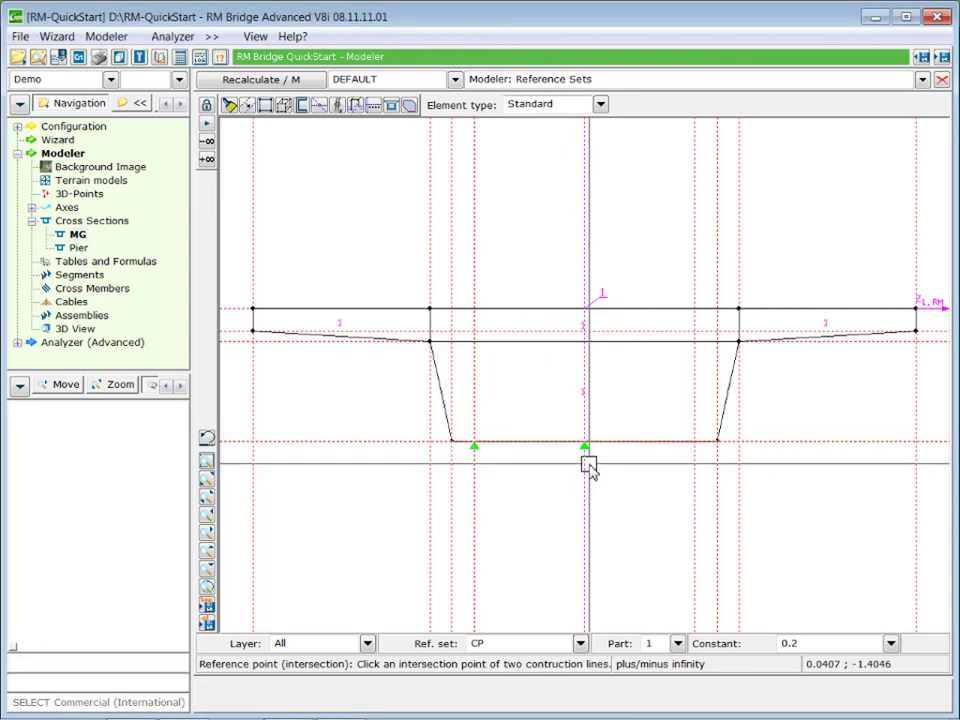
# Place a single reference point named CPR on the web's bottom edge at the new vertical line right of the axis.
pyautogui.click(696, 444)
pyautogui.doubleClick(583, 321)
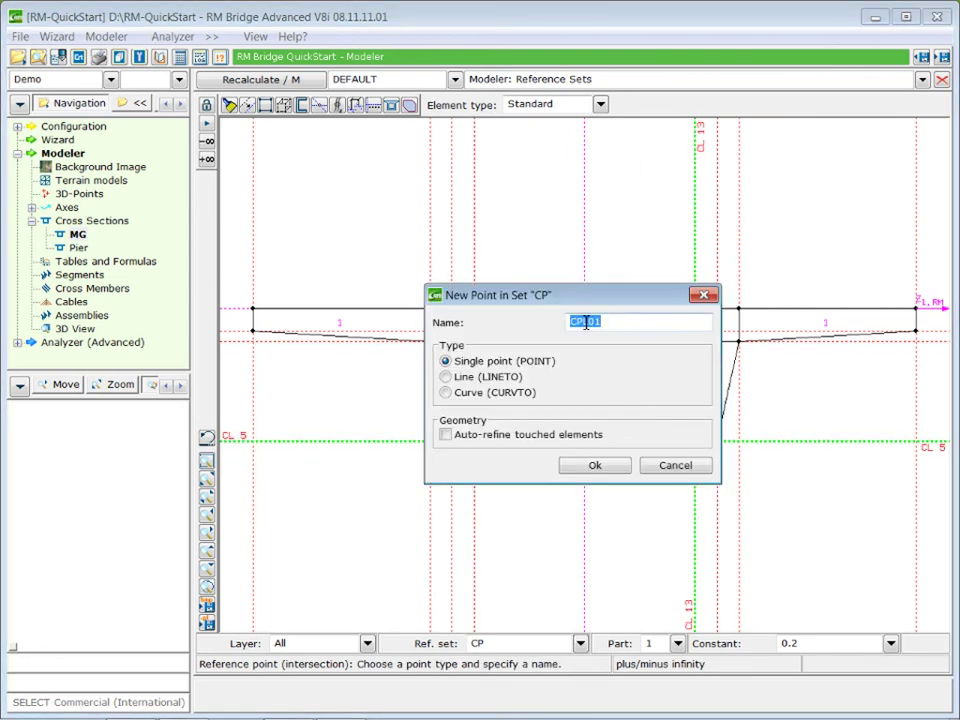
pyautogui.moveTo(583, 321); pyautogui.dragTo(617, 327)
pyautogui.write('R')
pyautogui.click(595, 466)
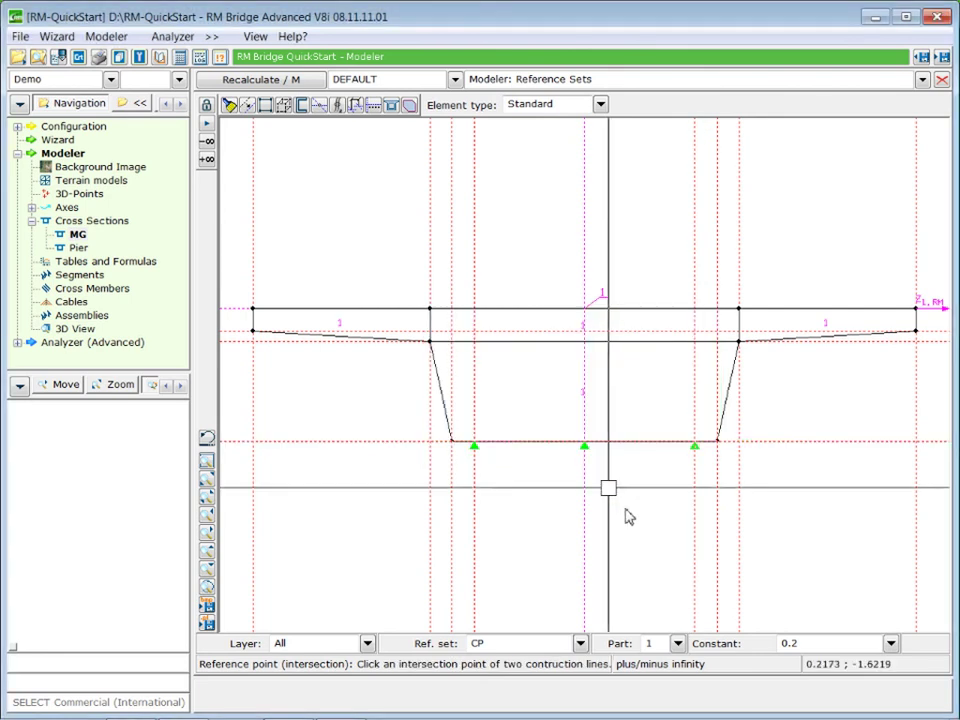